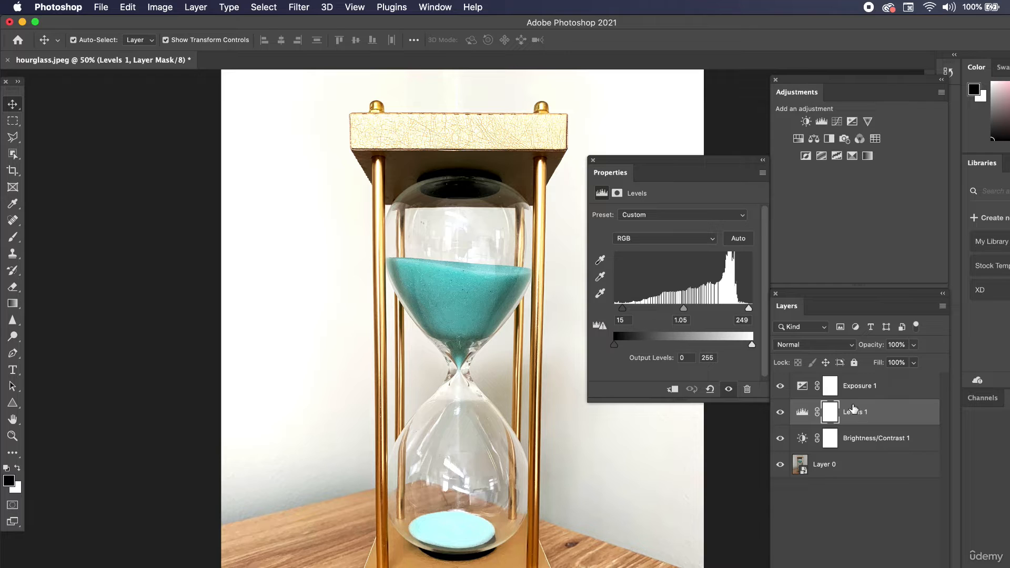
Step: Set the exposure of the hourglass photo's Exposure 1 layer to about +0.22 and slightly adjust its gamma correction
{"action": "left_click", "coordinate": [856, 388]}
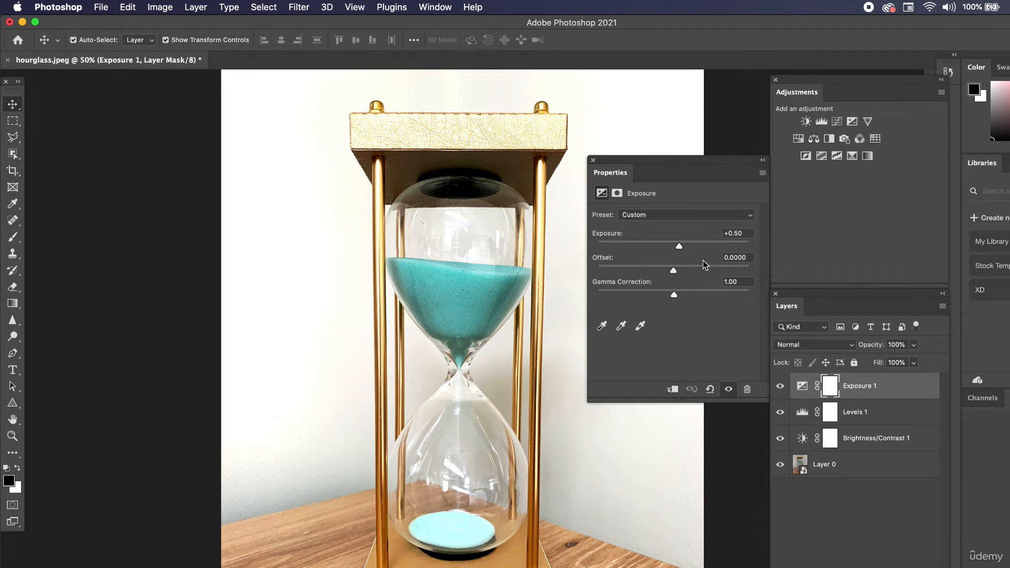
{"action": "left_click", "coordinate": [687, 244]}
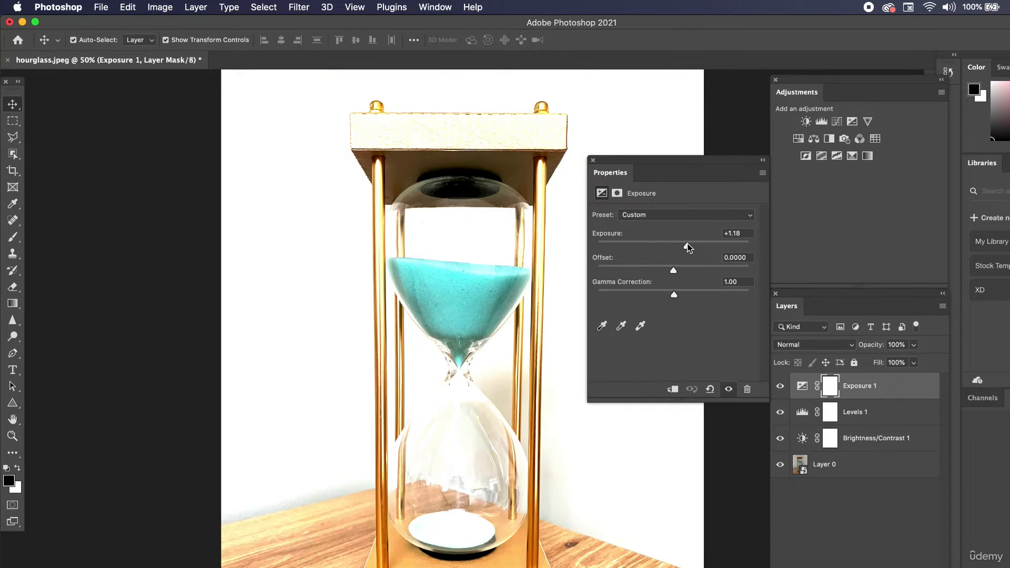
{"action": "left_click_drag", "start_coordinate": [677, 245], "coordinate": [677, 245]}
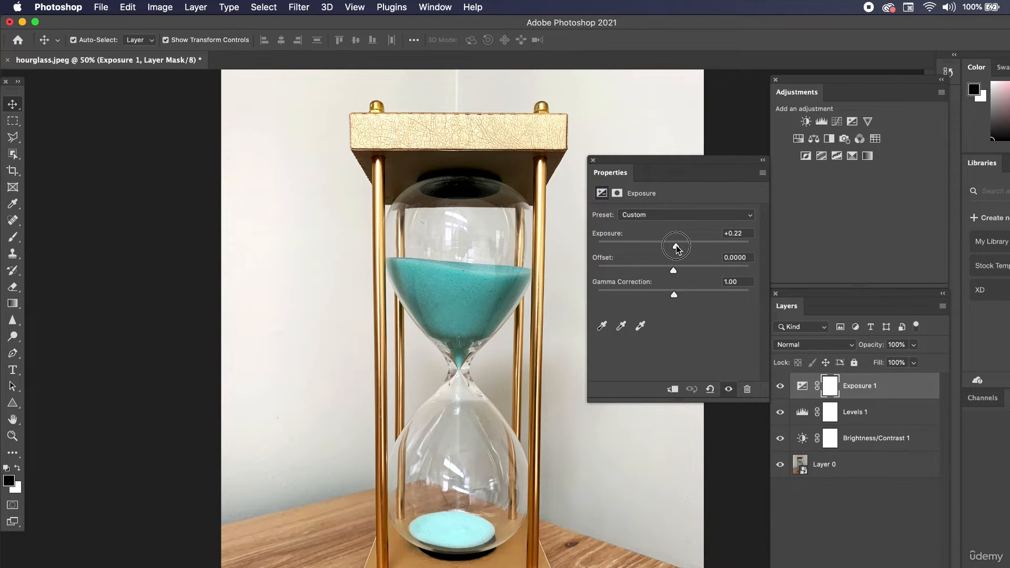
{"action": "left_click_drag", "start_coordinate": [673, 293], "coordinate": [666, 296]}
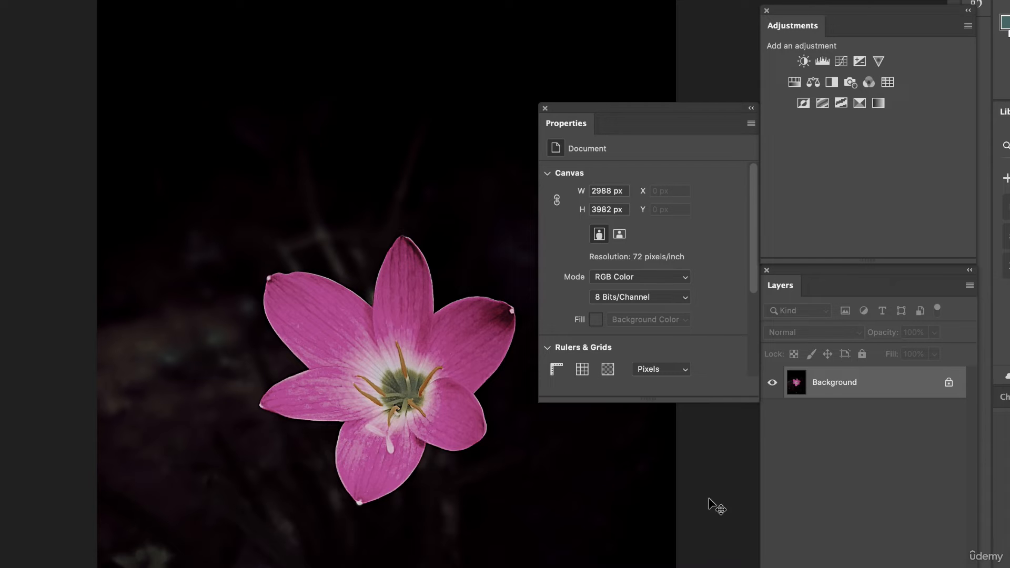
Step: Add a Vibrance adjustment layer above the flower photo's Background layer
{"action": "left_click", "coordinate": [878, 61]}
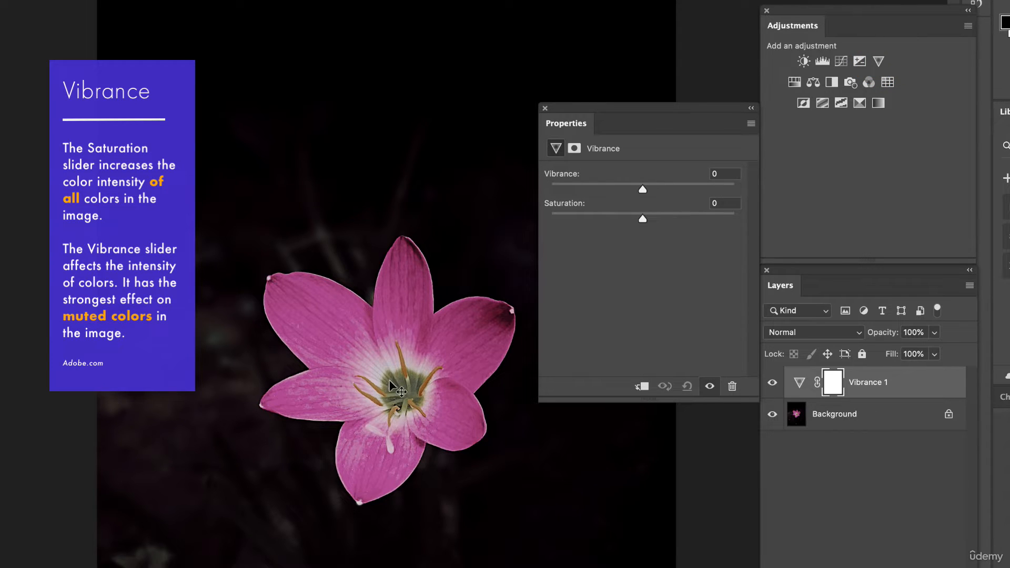
{"action": "key", "text": "super+plus"}
{"action": "key", "text": "super+plus"}
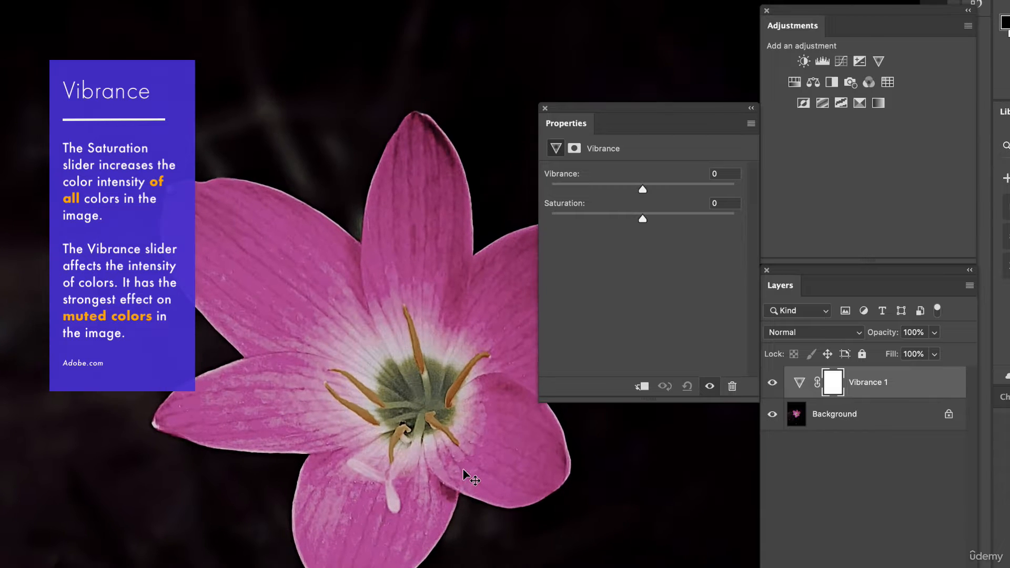
{"action": "scroll", "coordinate": [463, 466], "scroll_direction": "right", "scroll_amount": 2}
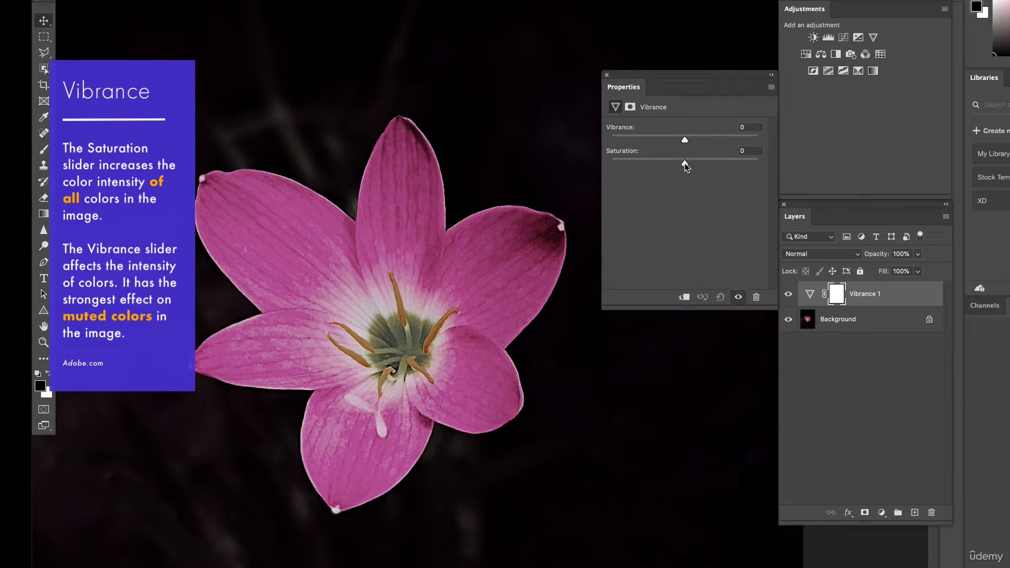
Step: Try the flower's saturation at +42, -100 and +100 on the Vibrance layer, and bring it back to +1
{"action": "left_click_drag", "start_coordinate": [685, 164], "coordinate": [716, 169]}
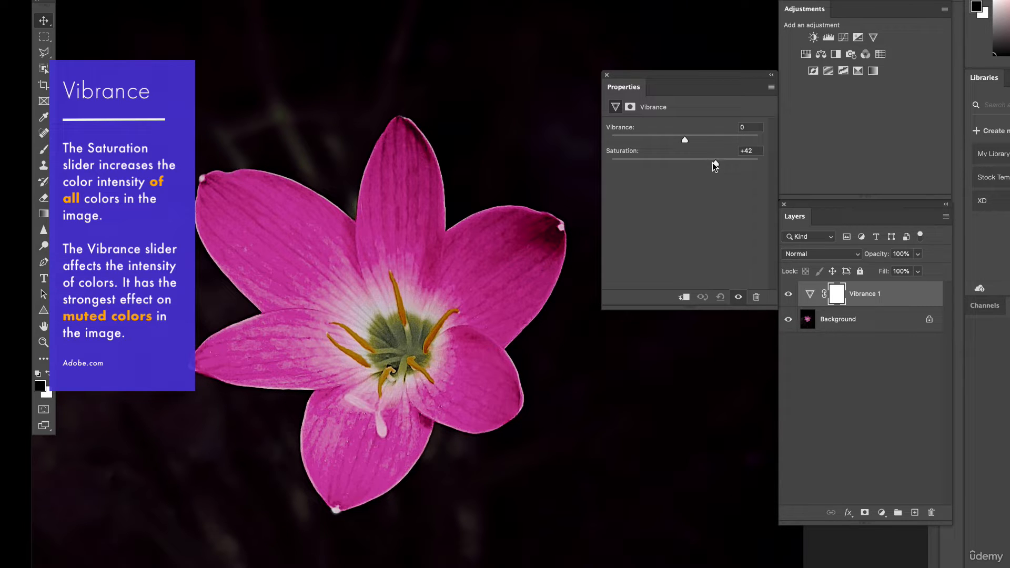
{"action": "left_click", "coordinate": [607, 161]}
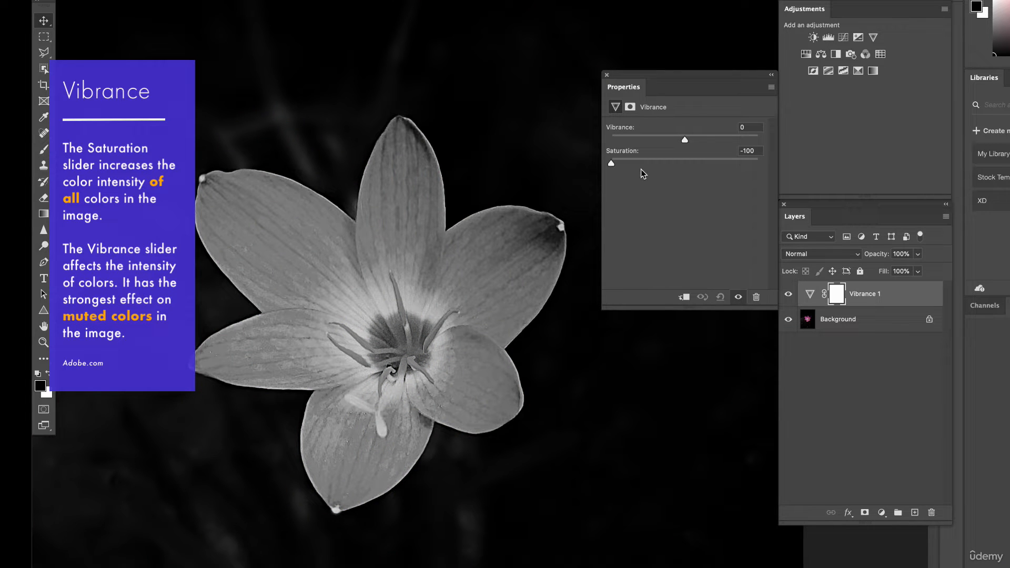
{"action": "left_click", "coordinate": [683, 161]}
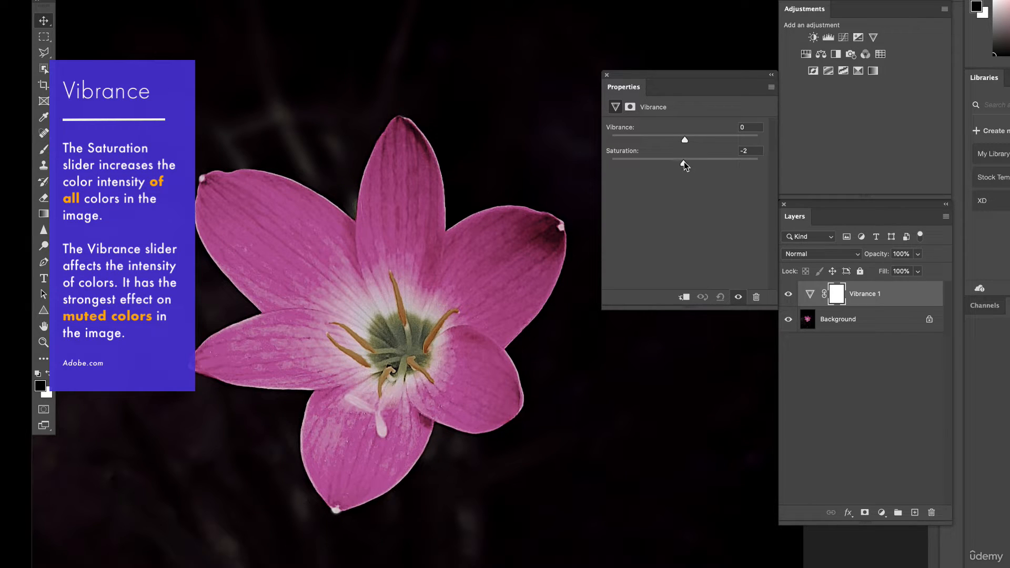
{"action": "left_click_drag", "start_coordinate": [683, 164], "coordinate": [761, 166]}
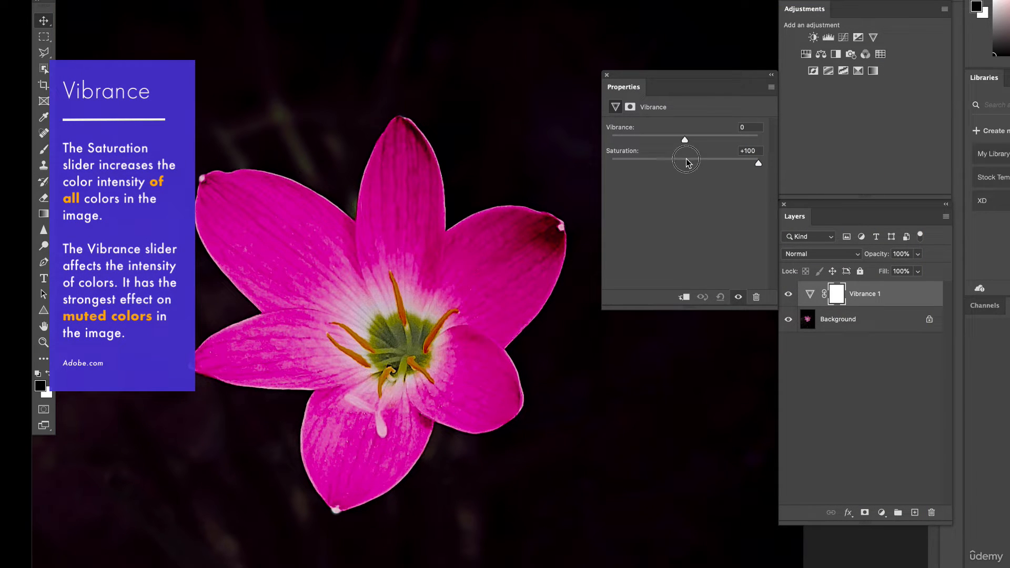
{"action": "left_click", "coordinate": [686, 159]}
{"action": "left_click_drag", "start_coordinate": [686, 162], "coordinate": [685, 162]}
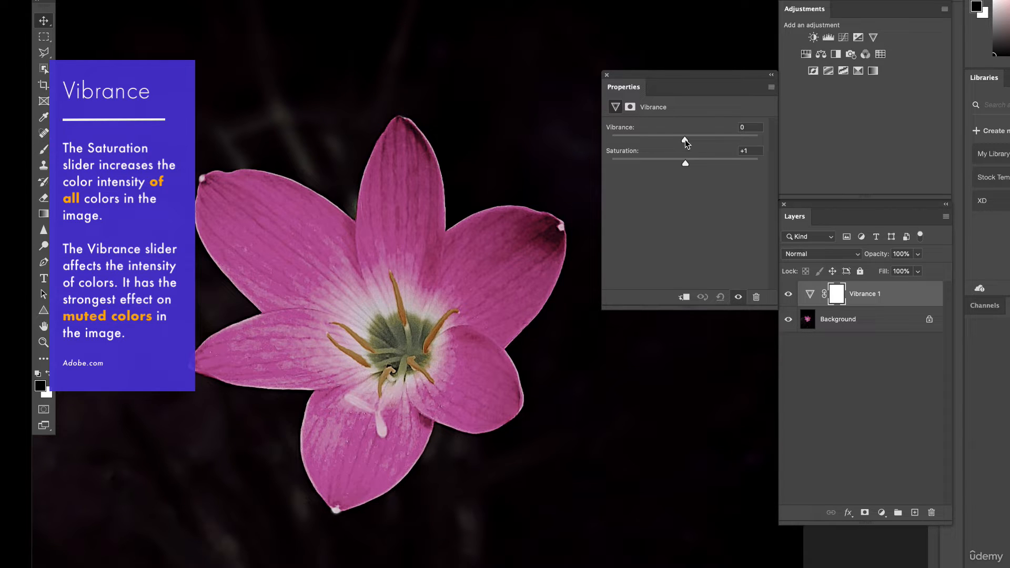
Step: Compare a saturation of +98 with a vibrance of +100 on the flower, leaving vibrance at +5 and saturation at +3
{"action": "left_click_drag", "start_coordinate": [685, 140], "coordinate": [757, 165]}
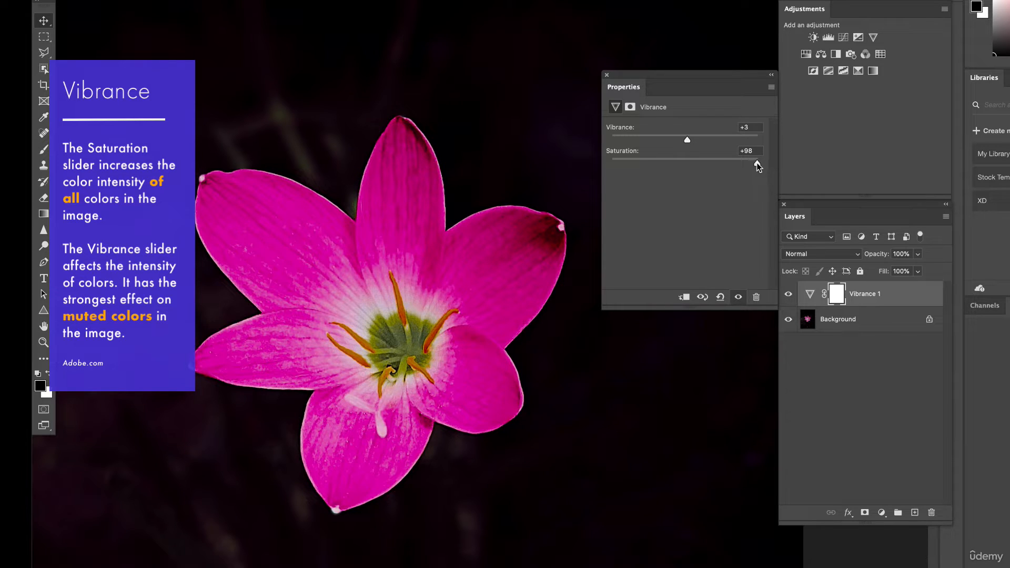
{"action": "left_click_drag", "start_coordinate": [757, 163], "coordinate": [687, 163]}
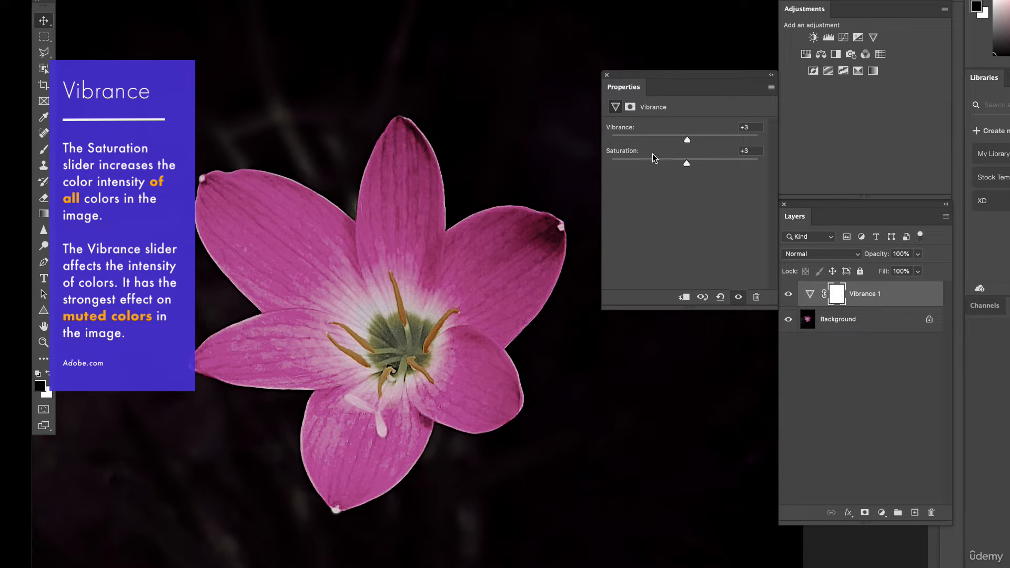
{"action": "left_click_drag", "start_coordinate": [687, 140], "coordinate": [760, 141]}
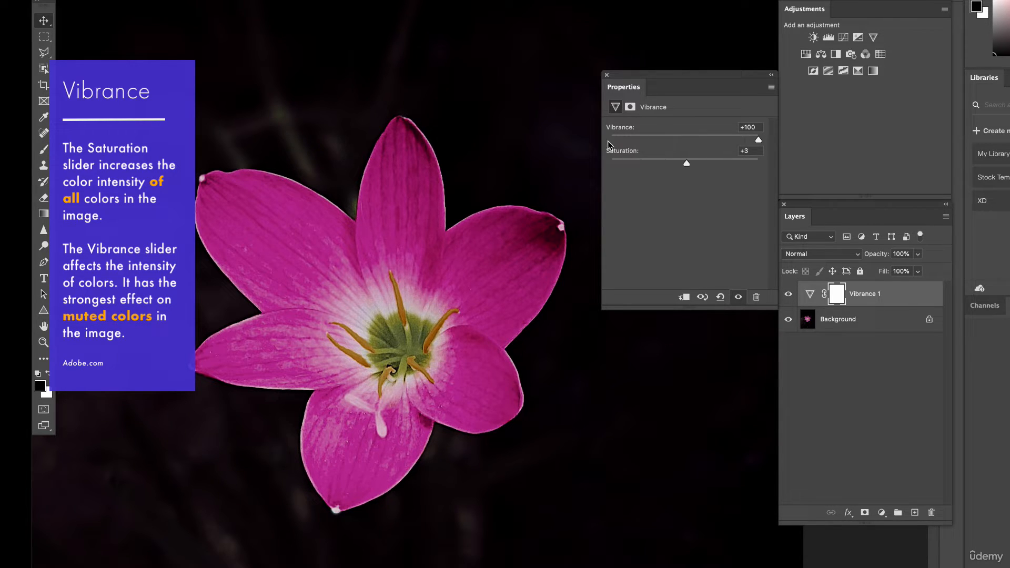
{"action": "left_click", "coordinate": [688, 139]}
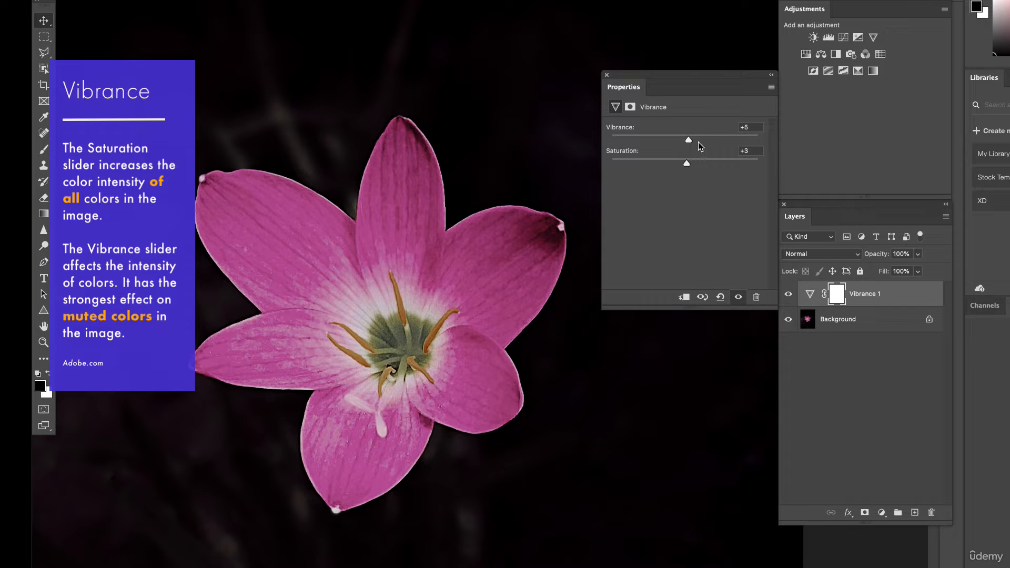
Step: Set the flower's Vibrance layer to a vibrance of +71 and a saturation of +19
{"action": "left_click", "coordinate": [705, 136]}
{"action": "left_click_drag", "start_coordinate": [707, 139], "coordinate": [736, 140]}
{"action": "left_click_drag", "start_coordinate": [689, 168], "coordinate": [699, 162]}
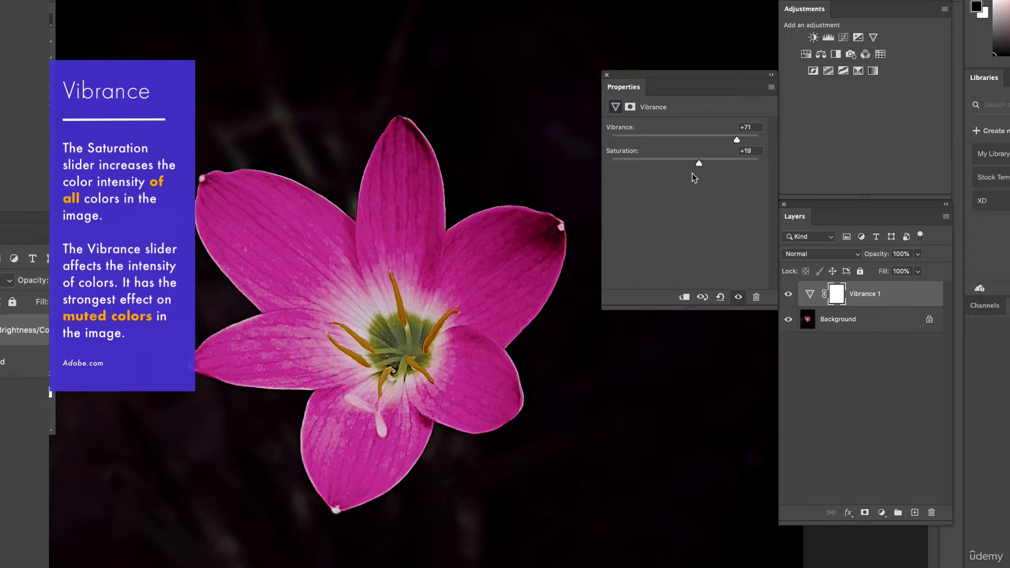
Step: Add a Curves adjustment layer to the portrait photo and place one curve point in the shadows and one in the highlights
{"action": "left_click_drag", "start_coordinate": [29, 128], "coordinate": [27, 157]}
{"action": "mouse_move", "coordinate": [708, 157]}
{"action": "left_mouse_down"}
{"action": "mouse_move", "coordinate": [654, 157]}
{"action": "mouse_move", "coordinate": [729, 159]}
{"action": "mouse_move", "coordinate": [688, 159]}
{"action": "left_mouse_up"}
{"action": "left_click", "coordinate": [652, 40]}
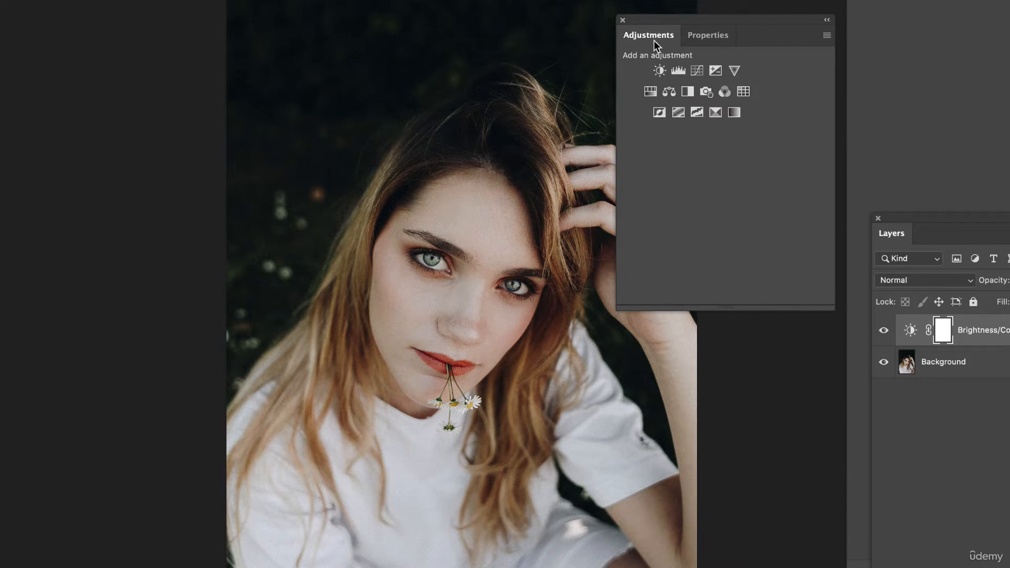
{"action": "left_click", "coordinate": [700, 72]}
{"action": "left_click_drag", "start_coordinate": [695, 237], "coordinate": [687, 247]}
{"action": "left_click_drag", "start_coordinate": [770, 159], "coordinate": [772, 162]}
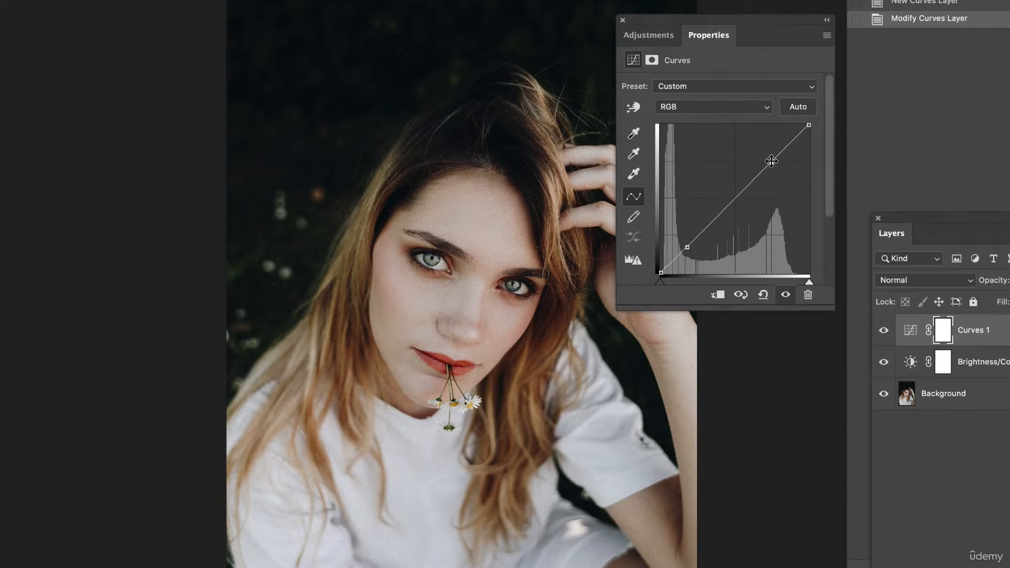
Step: Add a Hue/Saturation adjustment layer to the portrait and preview Colorize at hue 18, switching Colorize off again
{"action": "left_click", "coordinate": [661, 40]}
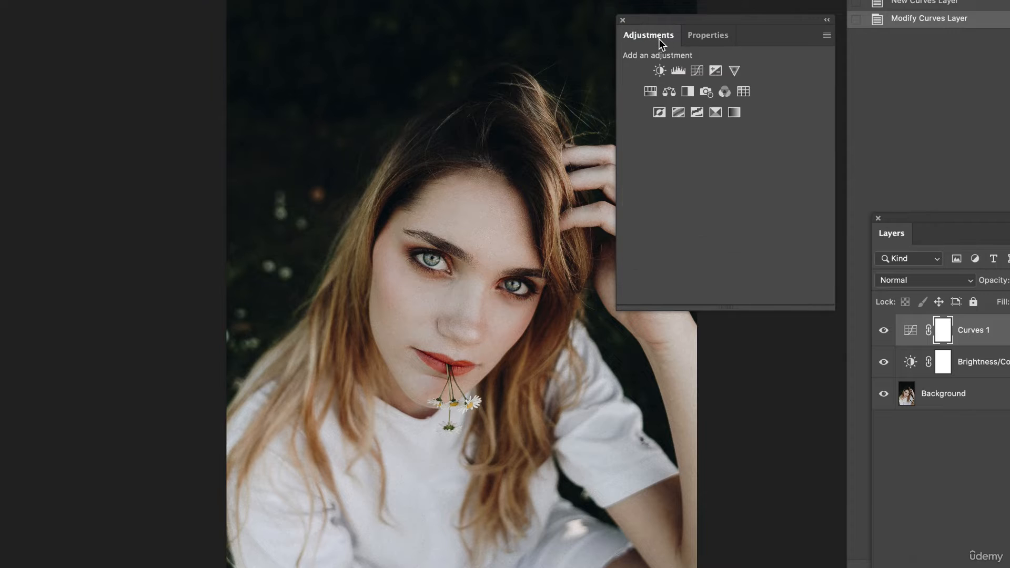
{"action": "left_click", "coordinate": [650, 91]}
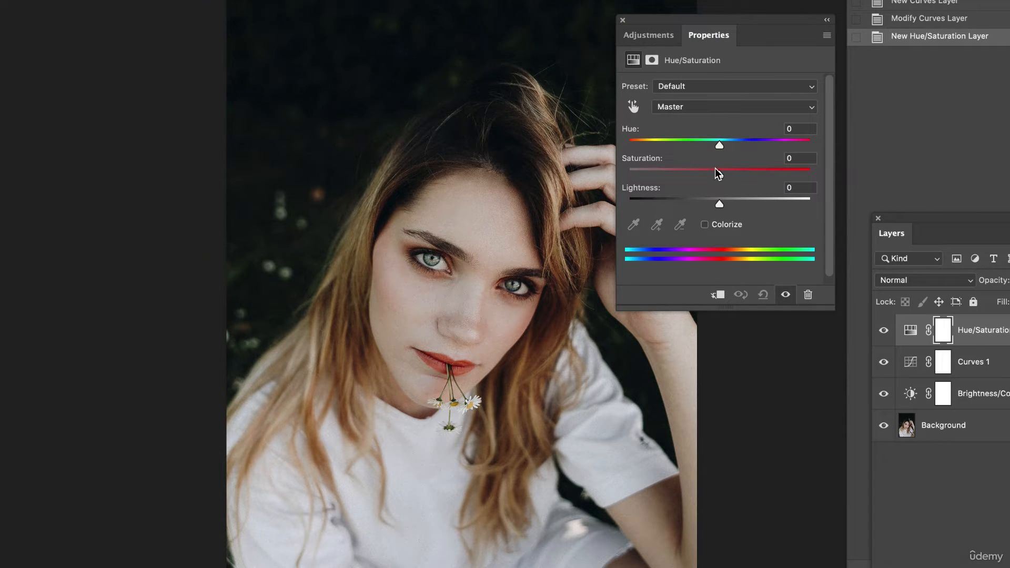
{"action": "left_click", "coordinate": [704, 225]}
{"action": "left_click_drag", "start_coordinate": [731, 140], "coordinate": [637, 144]}
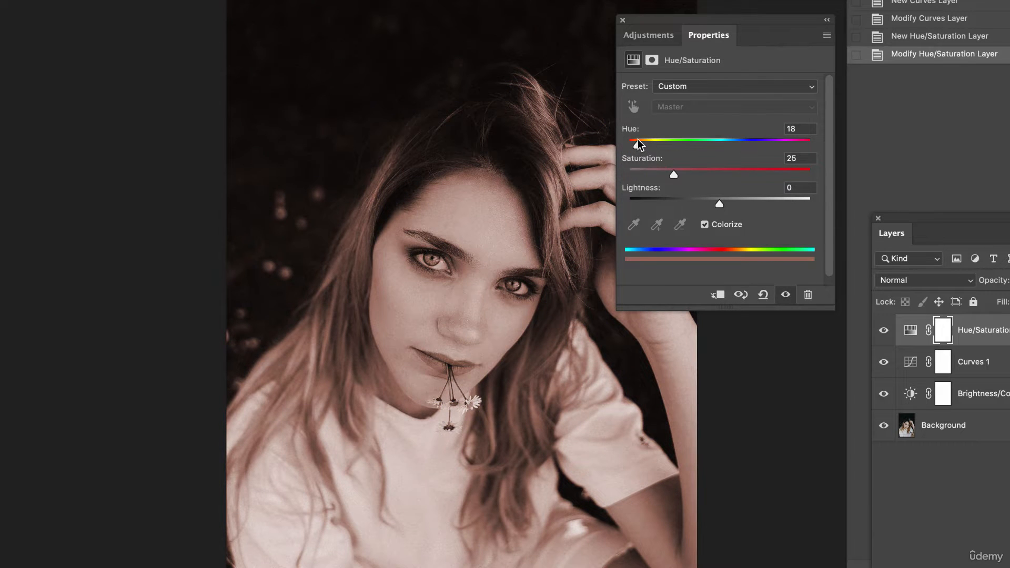
{"action": "left_click", "coordinate": [705, 225]}
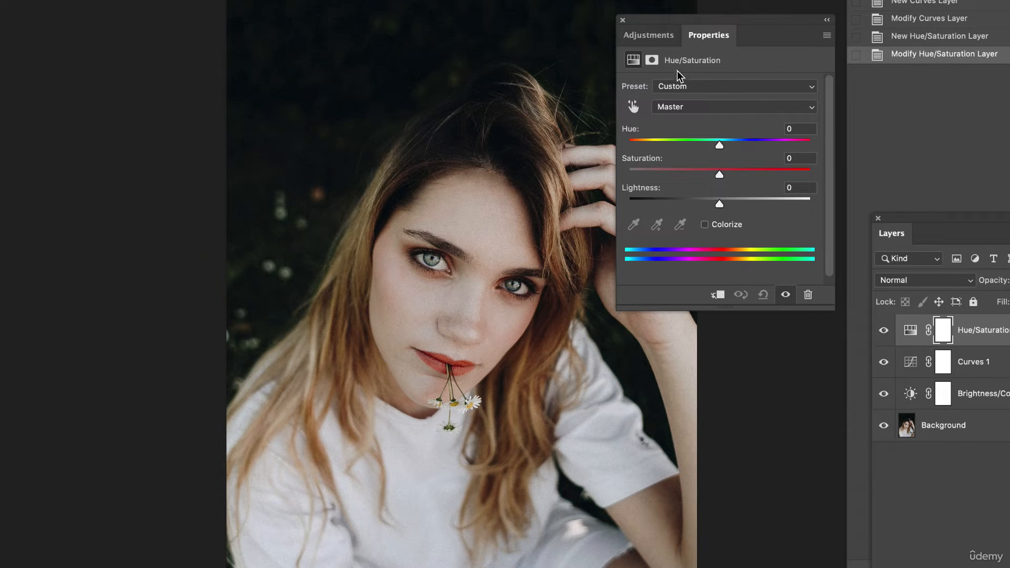
Step: Add a Vibrance adjustment layer and set its vibrance to +80 and its saturation to -1
{"action": "left_click", "coordinate": [664, 37]}
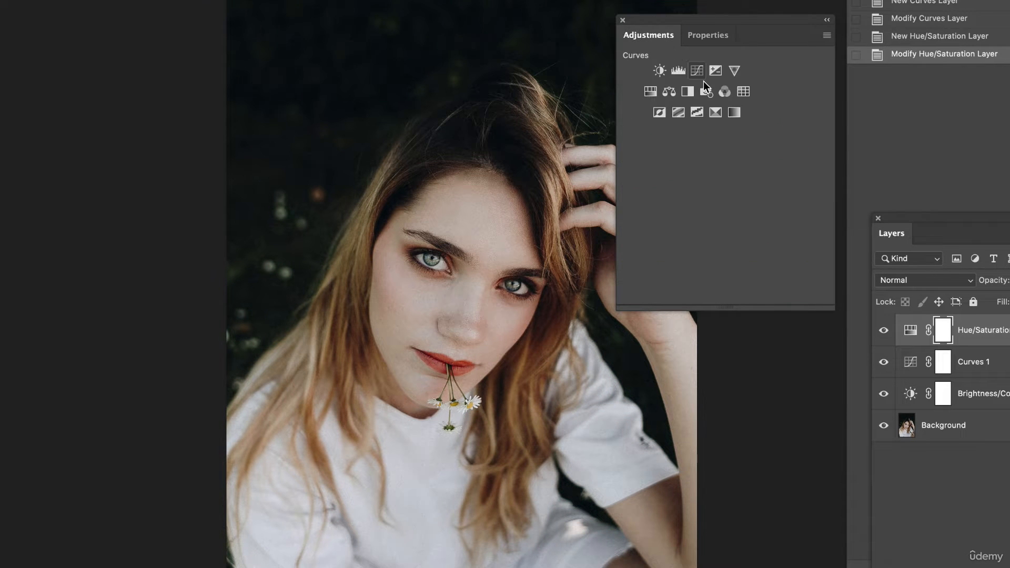
{"action": "left_click", "coordinate": [732, 72]}
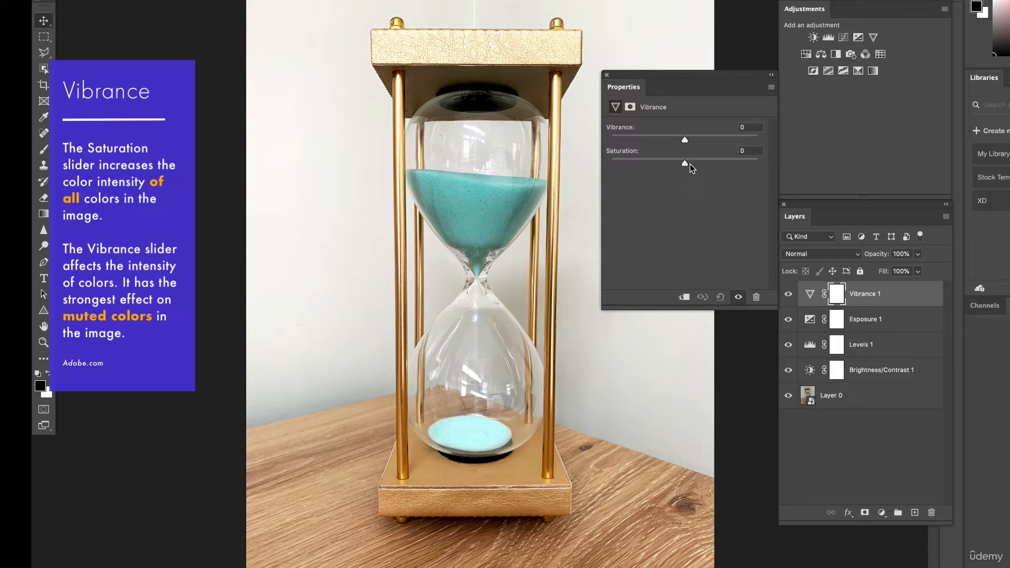
{"action": "left_click_drag", "start_coordinate": [686, 163], "coordinate": [740, 164]}
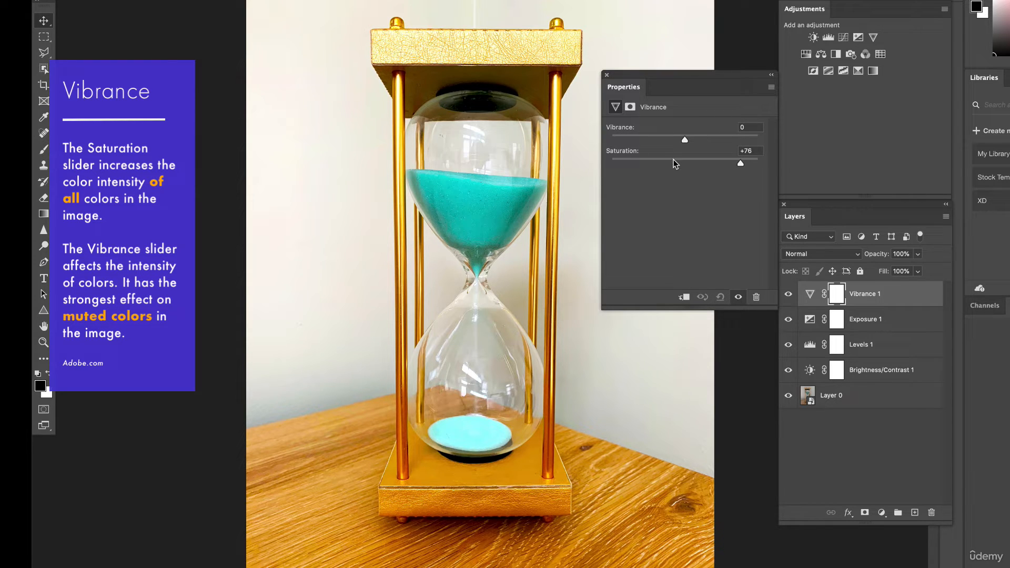
{"action": "left_click", "coordinate": [683, 159]}
{"action": "left_click_drag", "start_coordinate": [684, 140], "coordinate": [744, 141]}
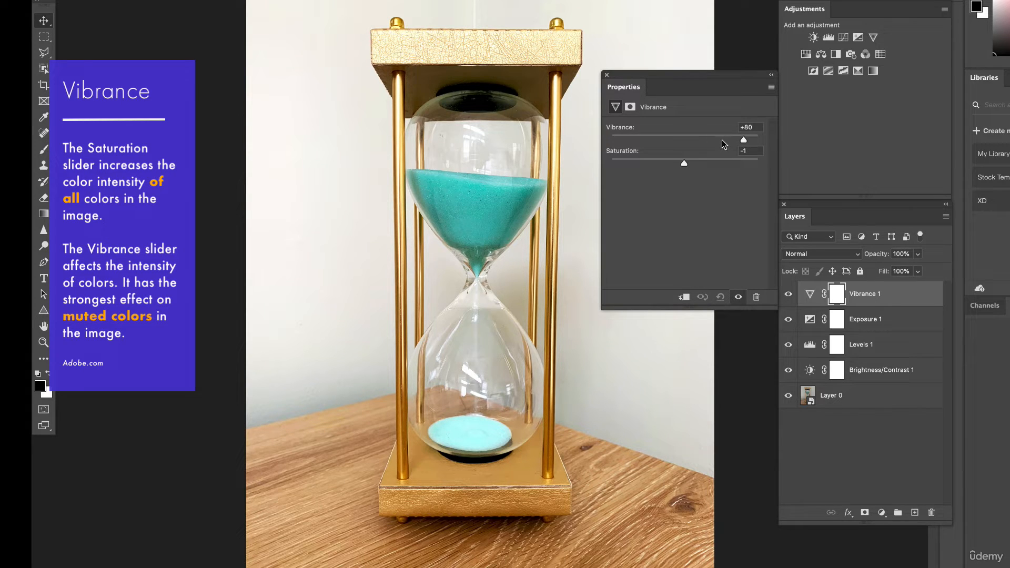
Step: Add a Hue/Saturation layer to the hourglass photo, try hue -180, and set hue +2, saturation +1 and lightness +1
{"action": "left_click", "coordinate": [806, 54]}
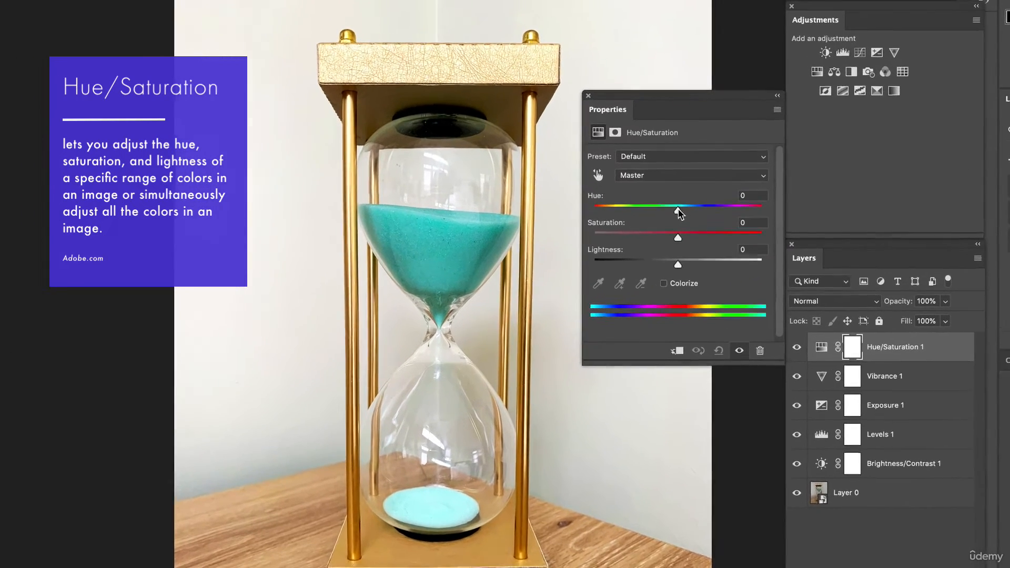
{"action": "left_click_drag", "start_coordinate": [677, 213], "coordinate": [581, 215]}
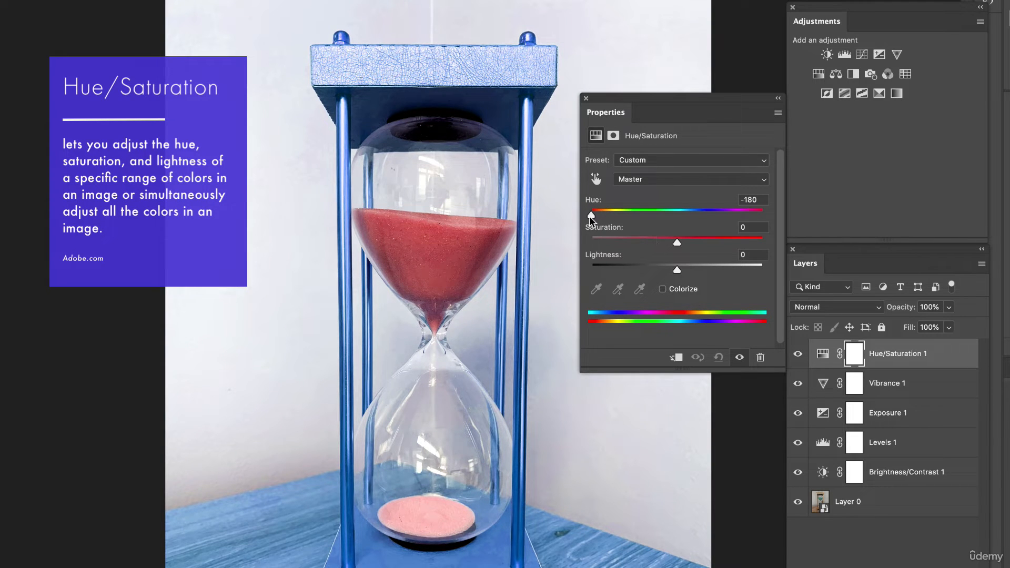
{"action": "left_click_drag", "start_coordinate": [590, 214], "coordinate": [678, 271]}
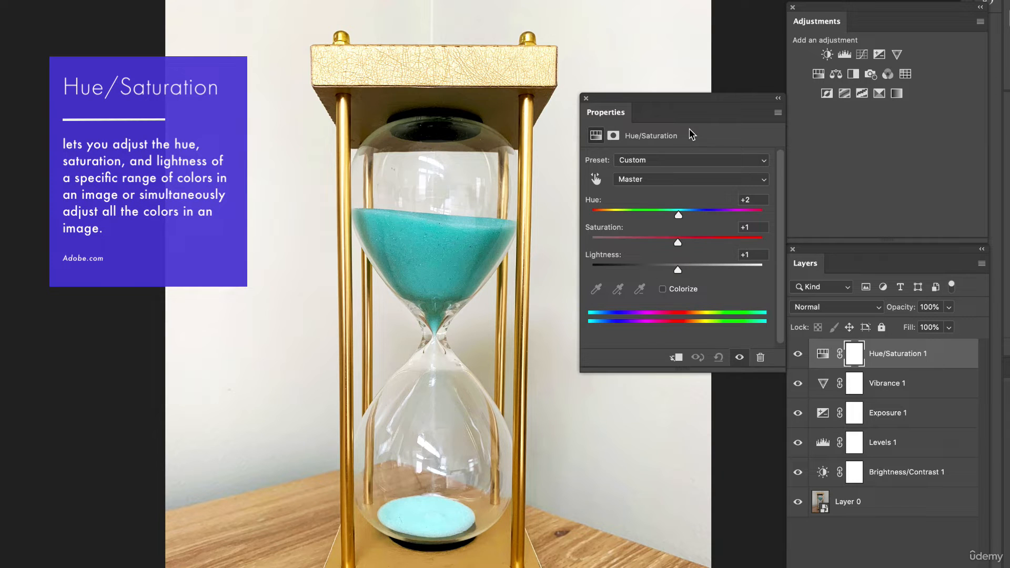
Step: Try Colorize on the hourglass photo with hue 188 and saturation 46, and turn Colorize off again
{"action": "left_click", "coordinate": [663, 290]}
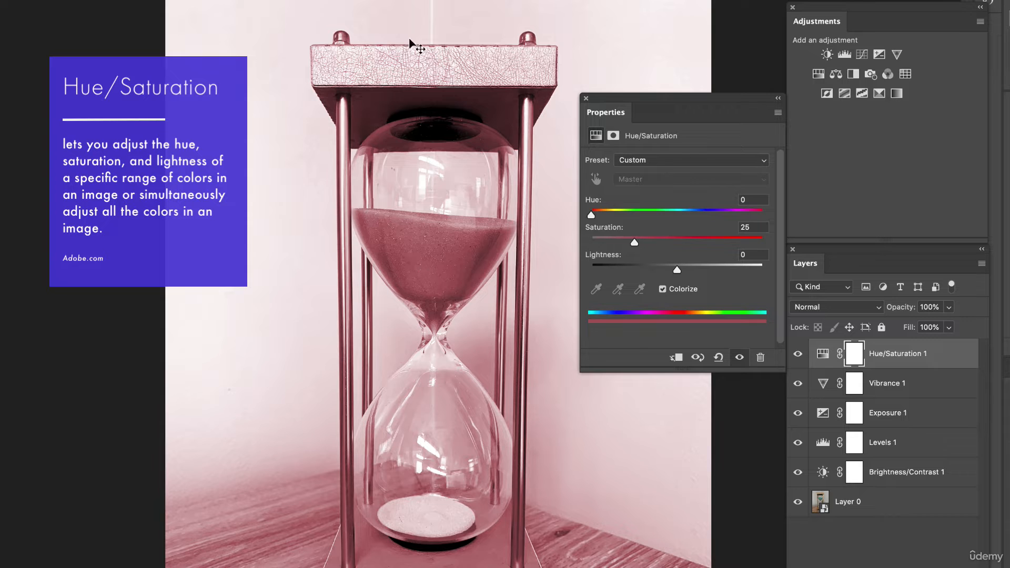
{"action": "left_click_drag", "start_coordinate": [589, 214], "coordinate": [773, 226]}
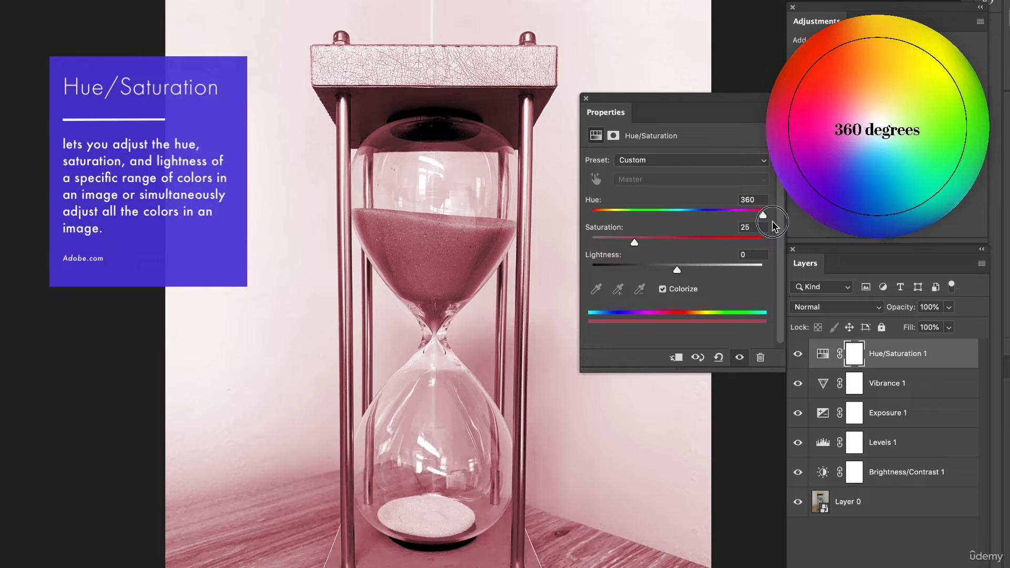
{"action": "left_click_drag", "start_coordinate": [763, 220], "coordinate": [763, 243]}
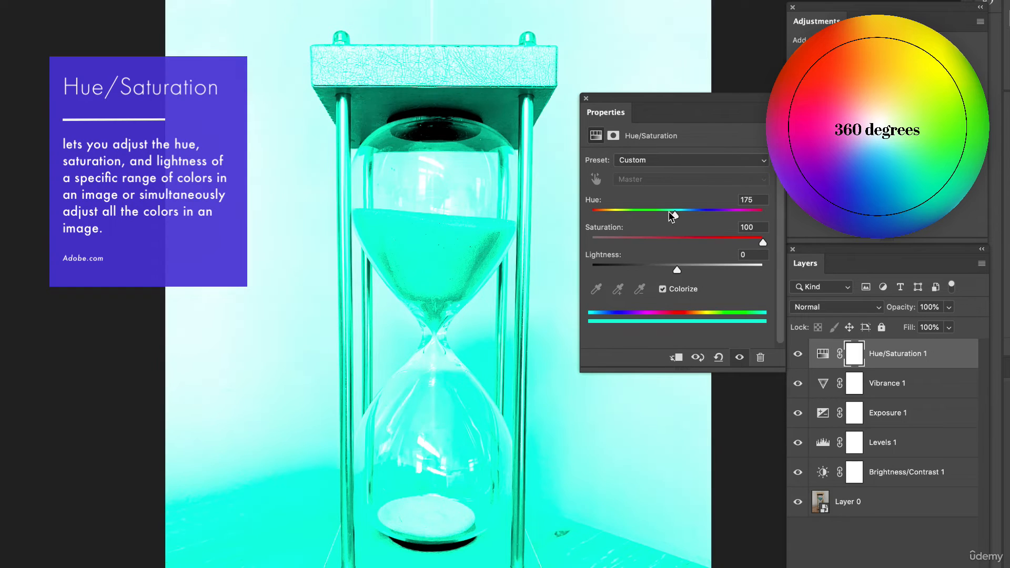
{"action": "left_click_drag", "start_coordinate": [675, 216], "coordinate": [648, 215]}
{"action": "left_click_drag", "start_coordinate": [763, 242], "coordinate": [680, 216]}
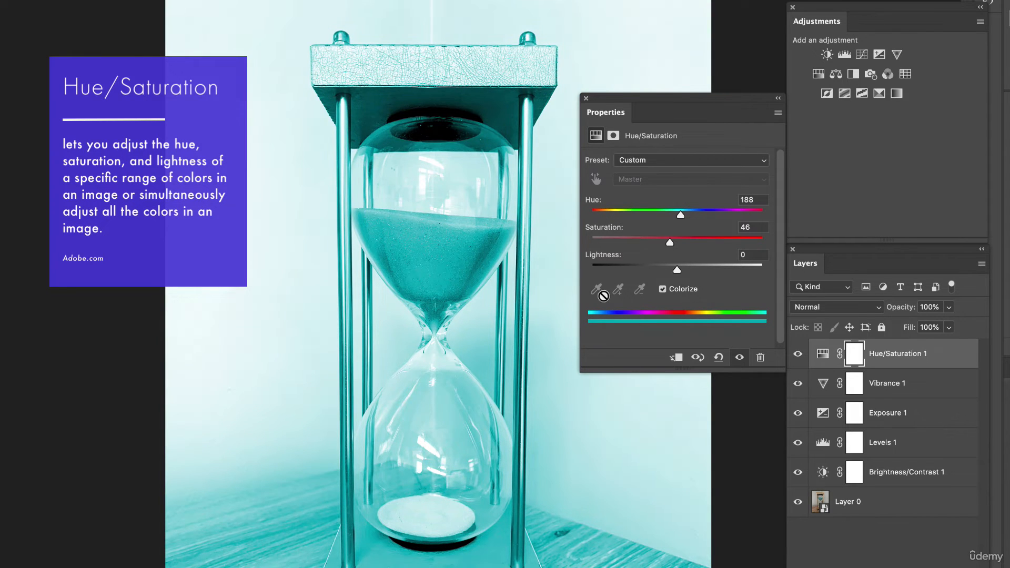
{"action": "left_click", "coordinate": [662, 289]}
{"action": "left_click_drag", "start_coordinate": [678, 213], "coordinate": [678, 213]}
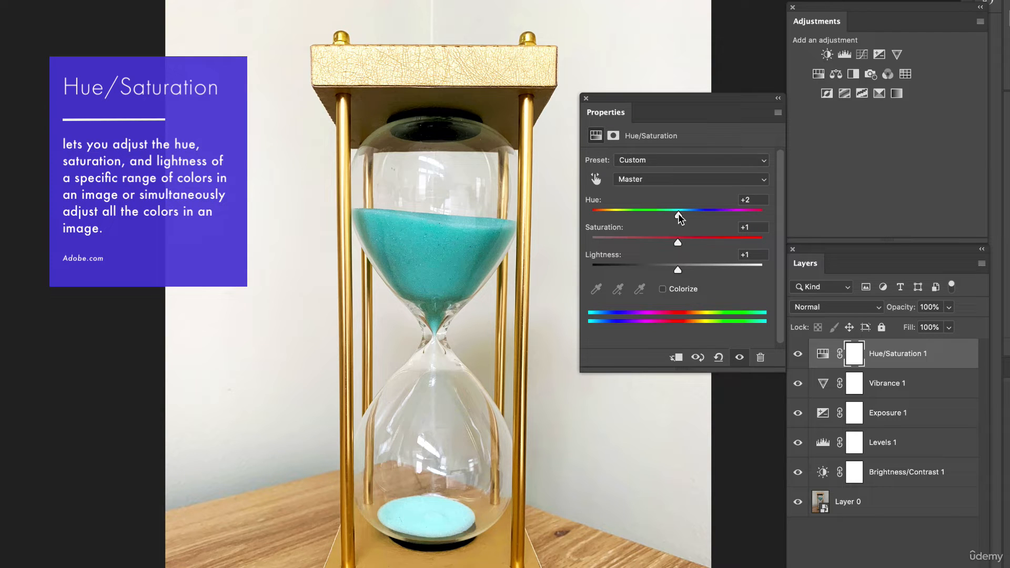
Step: Set the hourglass photo's hue to -4 and toggle the Hue/Saturation, Vibrance and Exposure layers to compare their effects
{"action": "mouse_move", "coordinate": [678, 216]}
{"action": "left_mouse_down"}
{"action": "mouse_move", "coordinate": [658, 216]}
{"action": "mouse_move", "coordinate": [674, 216]}
{"action": "left_mouse_up"}
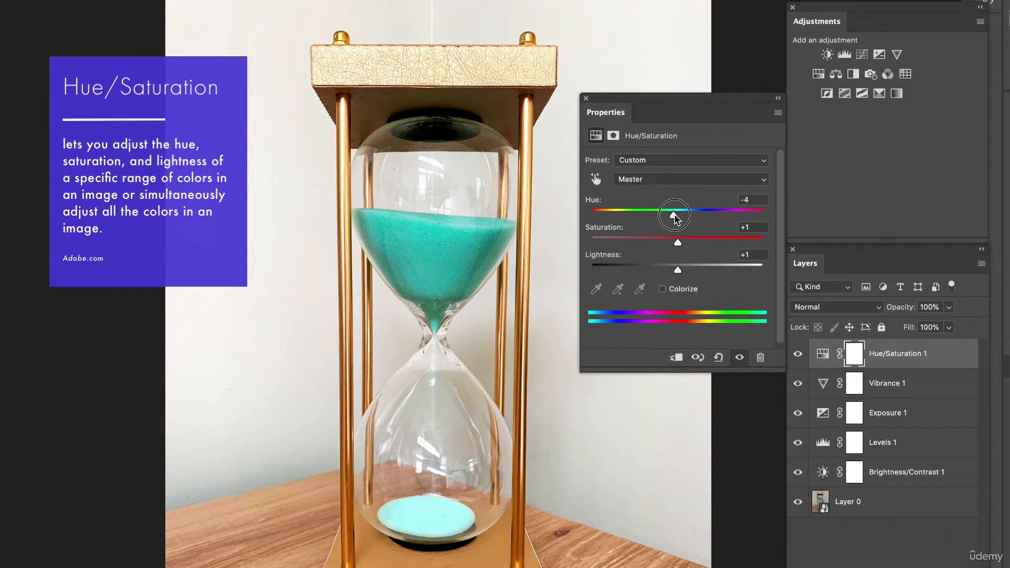
{"action": "left_click", "coordinate": [798, 355]}
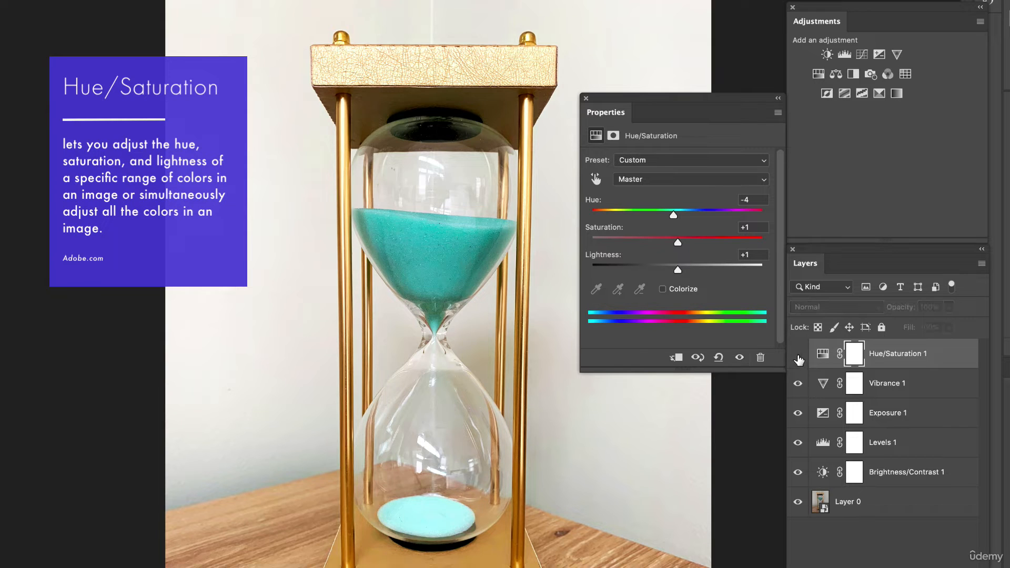
{"action": "left_click", "coordinate": [798, 355]}
{"action": "left_click", "coordinate": [797, 354]}
{"action": "left_click", "coordinate": [798, 354]}
{"action": "left_click", "coordinate": [798, 385]}
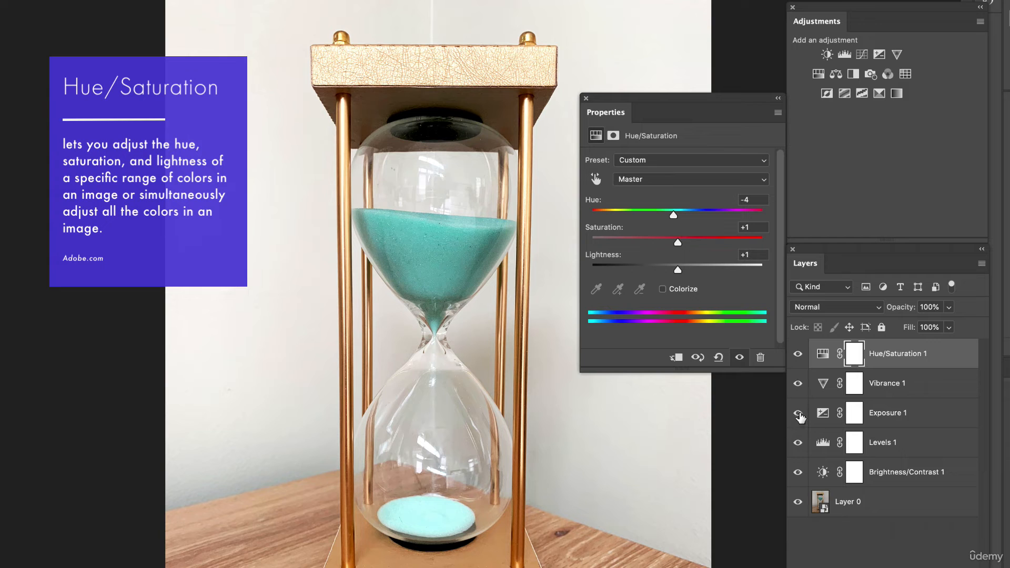
{"action": "left_click", "coordinate": [798, 413]}
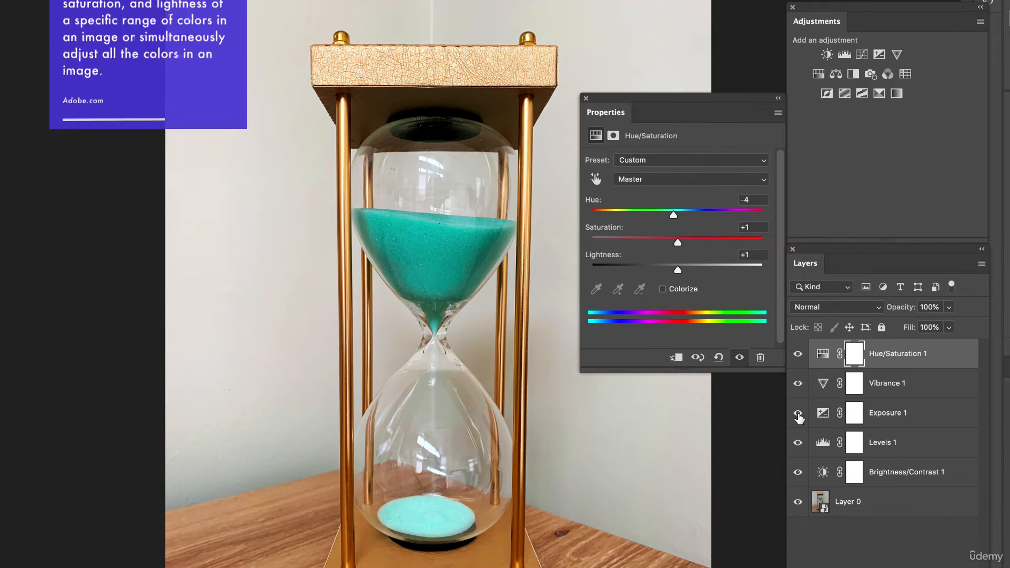
{"action": "left_click", "coordinate": [798, 414]}
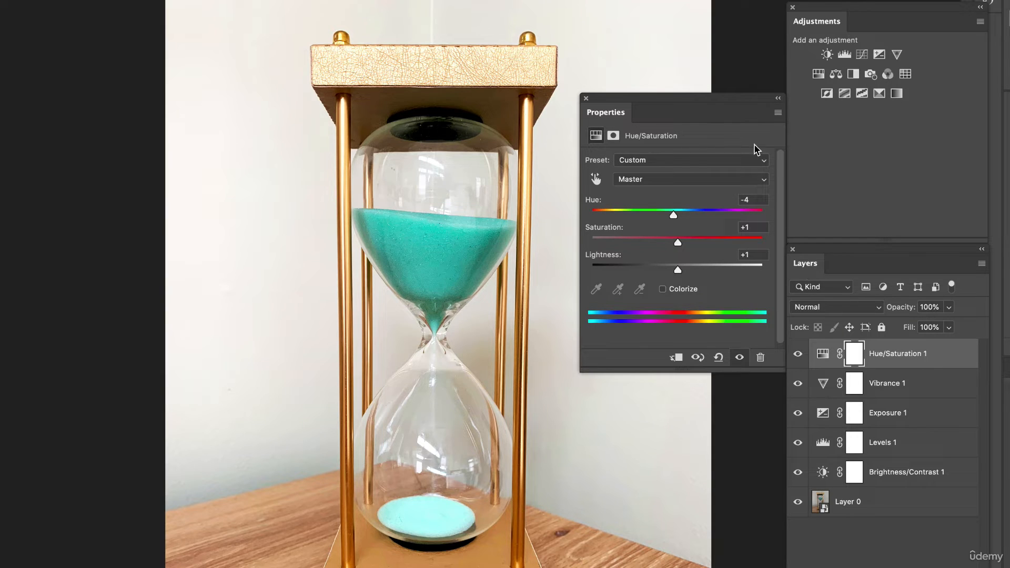
Step: Add a Color Balance layer to the hourglass photo, try cyan-red +70 in the midtones, and set cyan-red +4 and magenta-green +2
{"action": "left_click", "coordinate": [836, 74]}
{"action": "left_click_drag", "start_coordinate": [658, 194], "coordinate": [660, 197]}
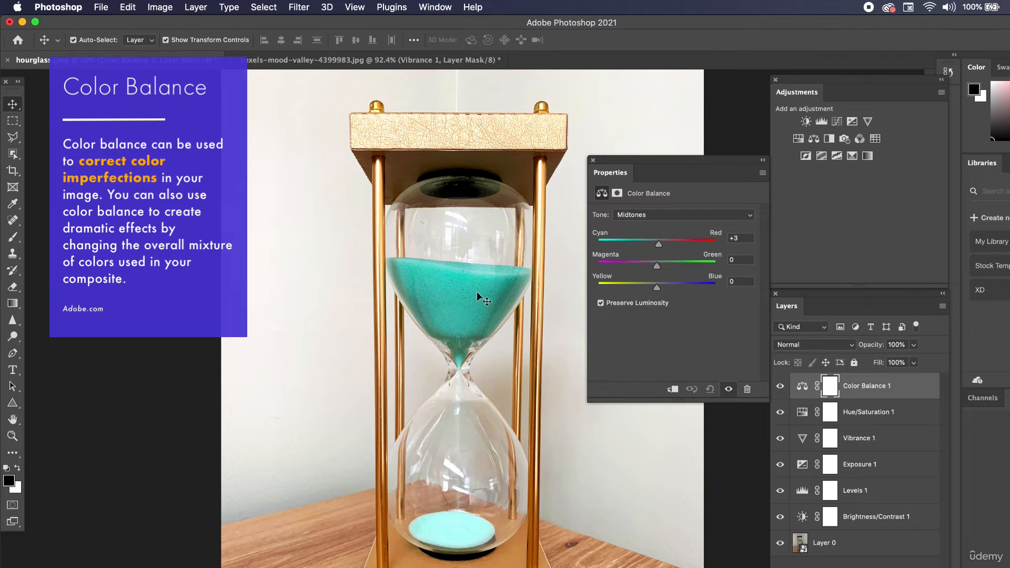
{"action": "left_click_drag", "start_coordinate": [659, 245], "coordinate": [693, 247]}
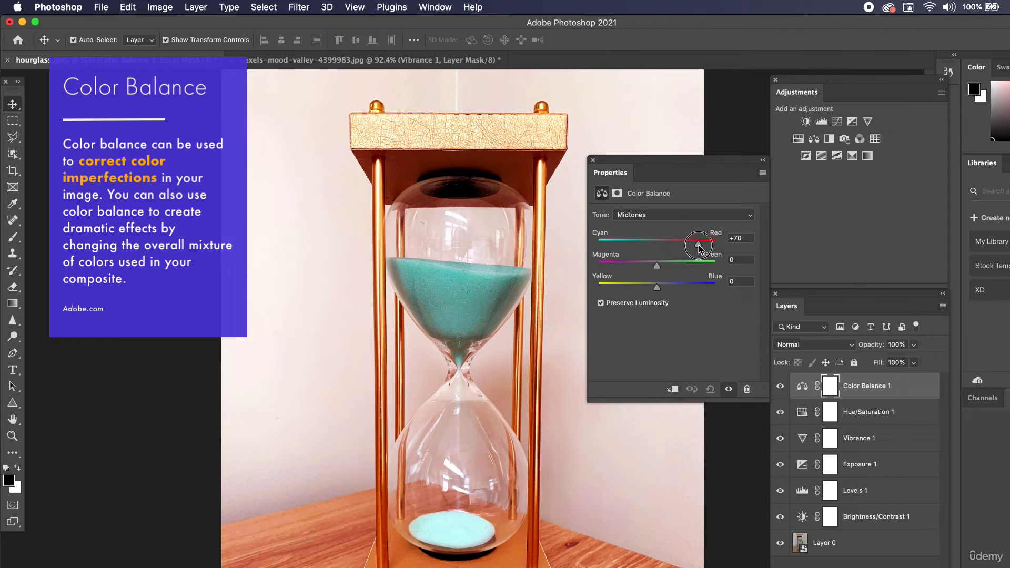
{"action": "left_click_drag", "start_coordinate": [699, 248], "coordinate": [658, 266]}
{"action": "left_click_drag", "start_coordinate": [656, 244], "coordinate": [659, 244]}
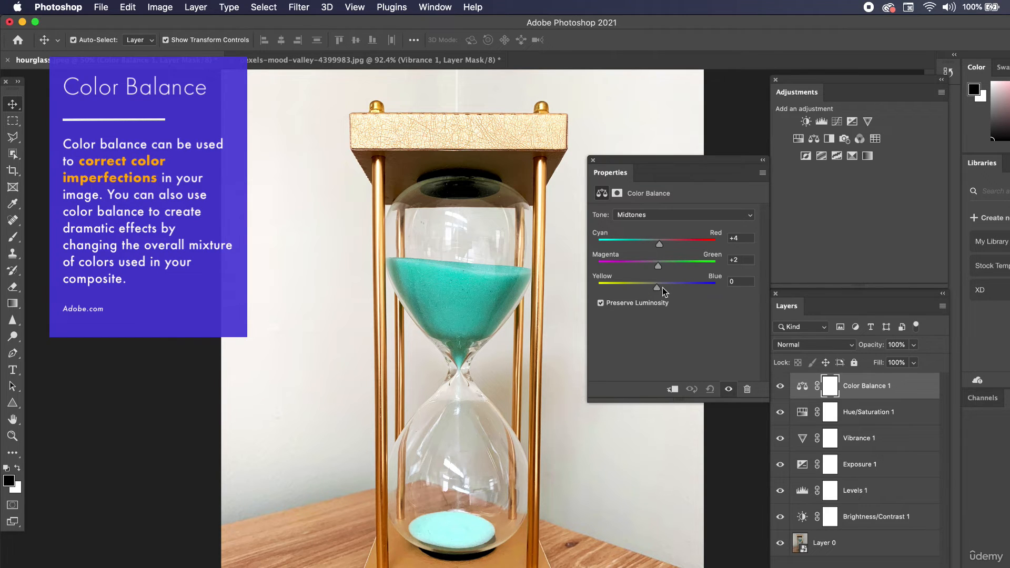
Step: Set the midtones' yellow-blue balance to +25 after trying +33 and -35, and try a slight blue shift in the highlights
{"action": "left_click_drag", "start_coordinate": [656, 289], "coordinate": [677, 287]}
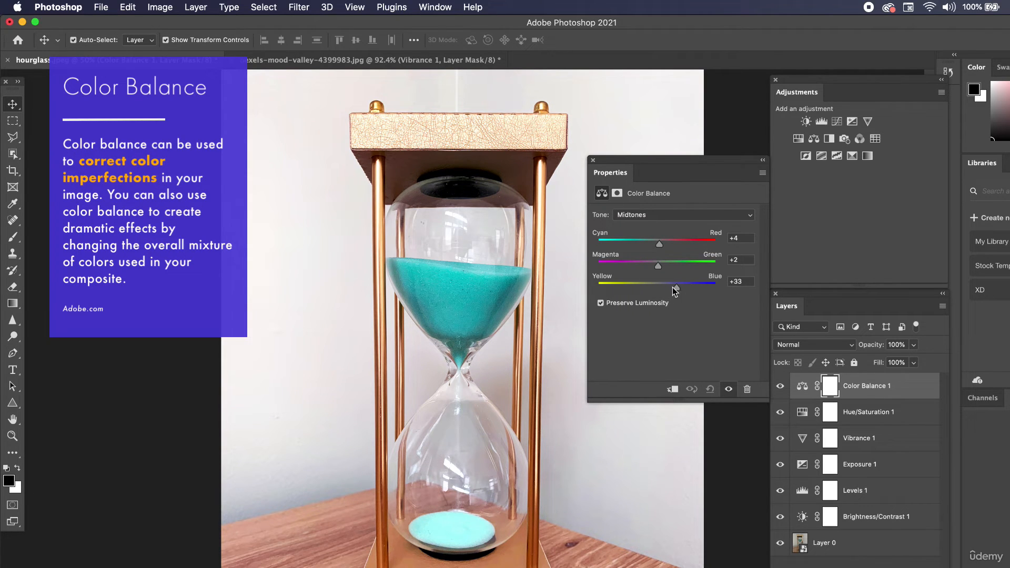
{"action": "left_click", "coordinate": [636, 286]}
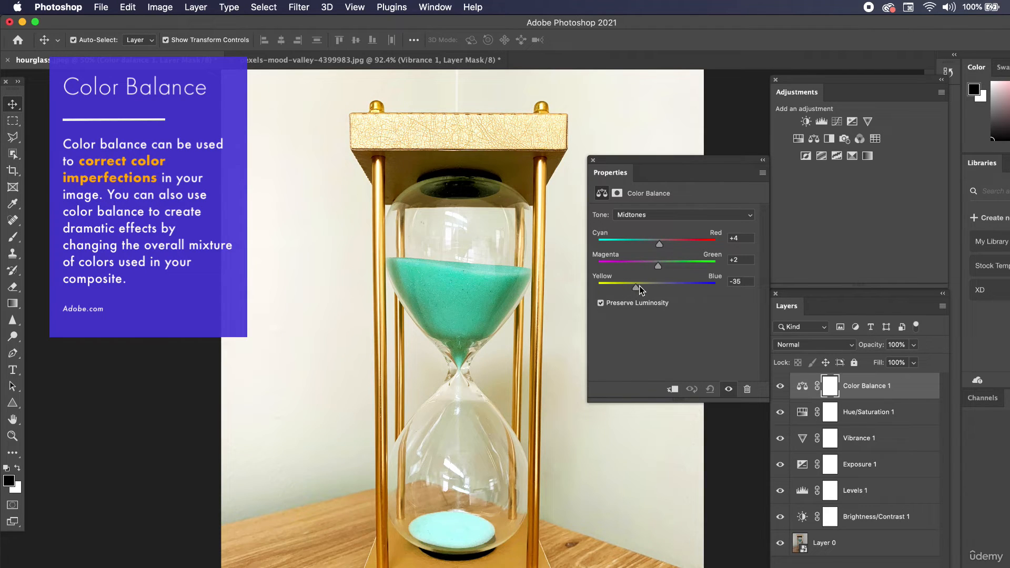
{"action": "left_click", "coordinate": [671, 284]}
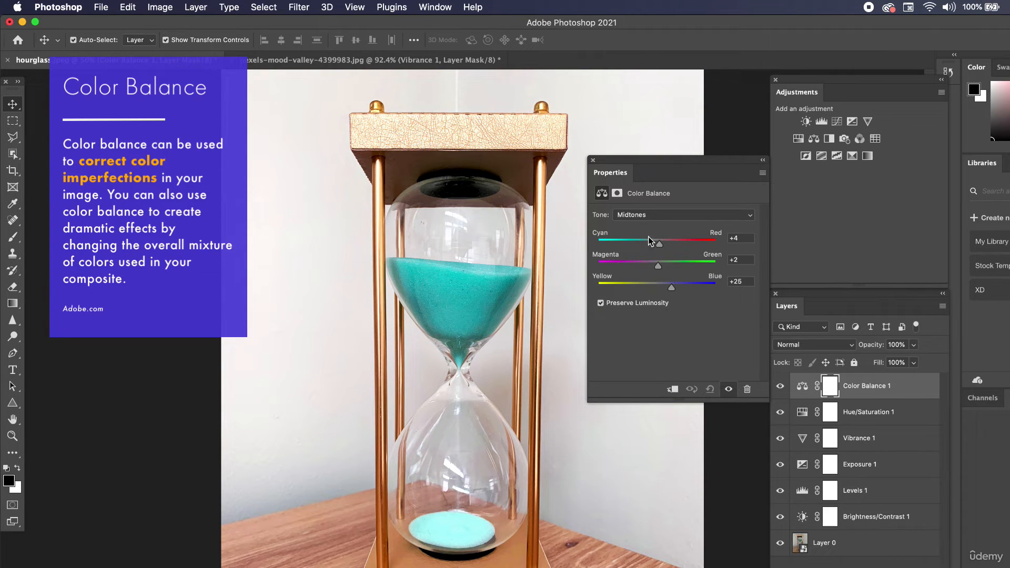
{"action": "left_click", "coordinate": [653, 215]}
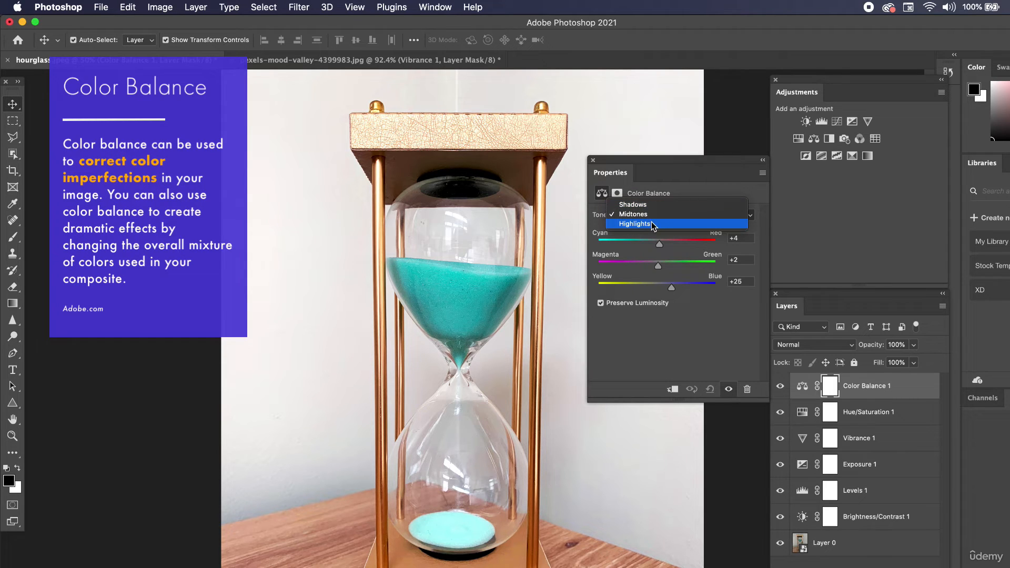
{"action": "left_click", "coordinate": [652, 225]}
{"action": "mouse_move", "coordinate": [658, 286]}
{"action": "left_mouse_down"}
{"action": "mouse_move", "coordinate": [676, 287]}
{"action": "mouse_move", "coordinate": [640, 288]}
{"action": "mouse_move", "coordinate": [660, 290]}
{"action": "left_mouse_up"}
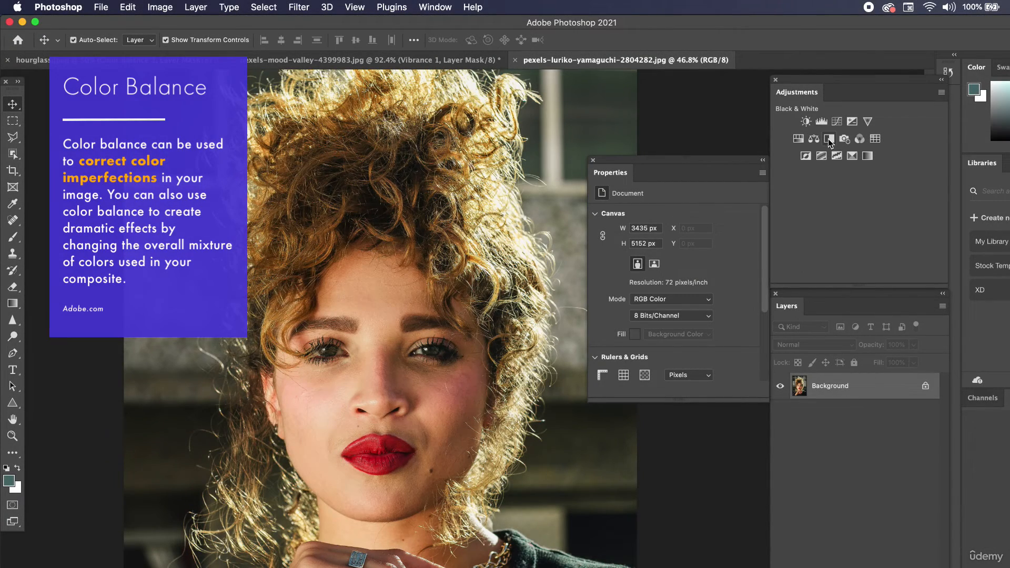
Step: Add a Color Balance adjustment layer to the portrait and set its midtones' yellow-blue balance to +34
{"action": "left_click", "coordinate": [814, 138]}
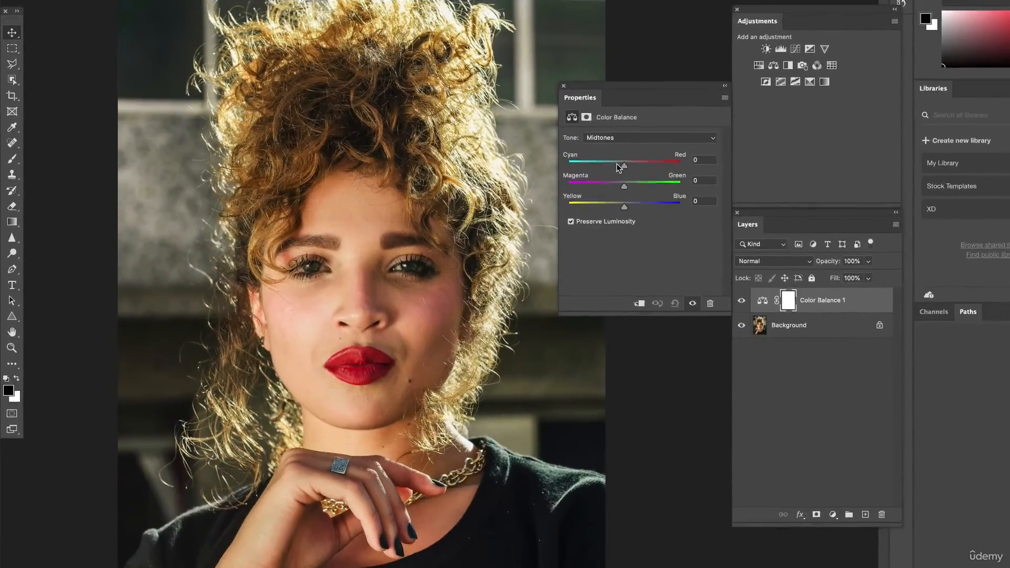
{"action": "left_click", "coordinate": [632, 181]}
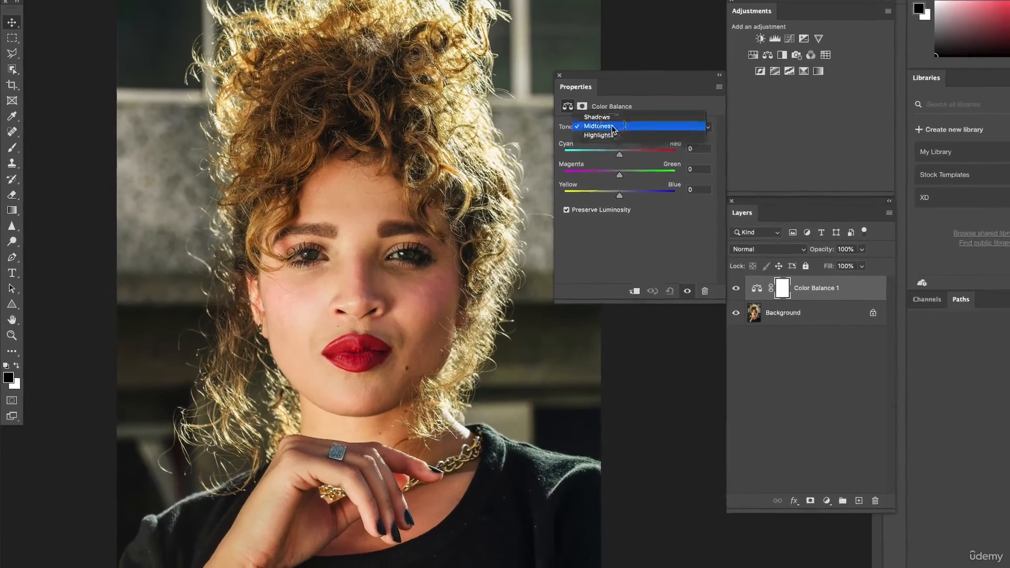
{"action": "left_click", "coordinate": [608, 126]}
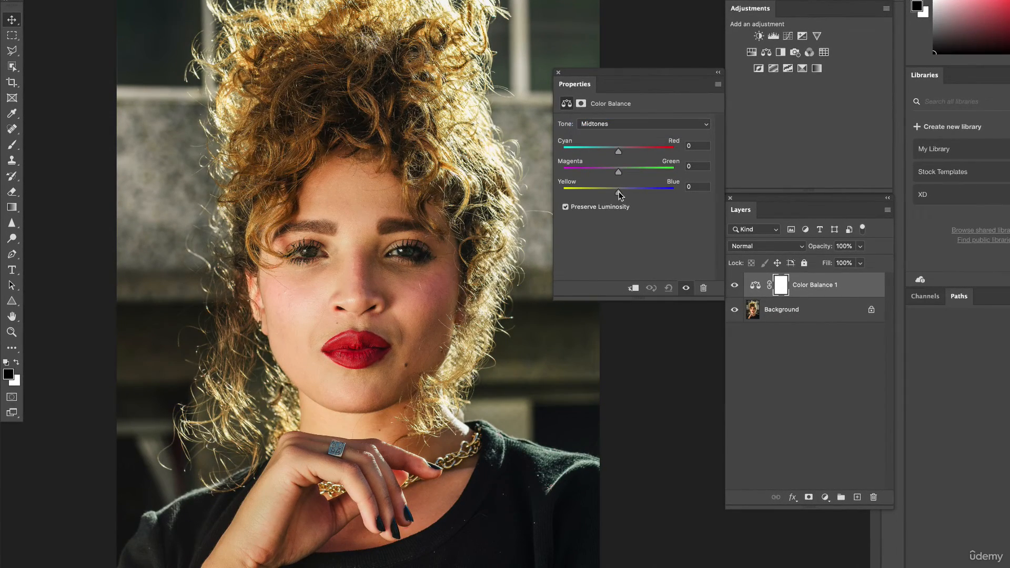
{"action": "left_click", "coordinate": [618, 192]}
{"action": "mouse_move", "coordinate": [621, 193]}
{"action": "left_mouse_down"}
{"action": "mouse_move", "coordinate": [638, 195]}
{"action": "mouse_move", "coordinate": [609, 196]}
{"action": "mouse_move", "coordinate": [636, 193]}
{"action": "left_mouse_up"}
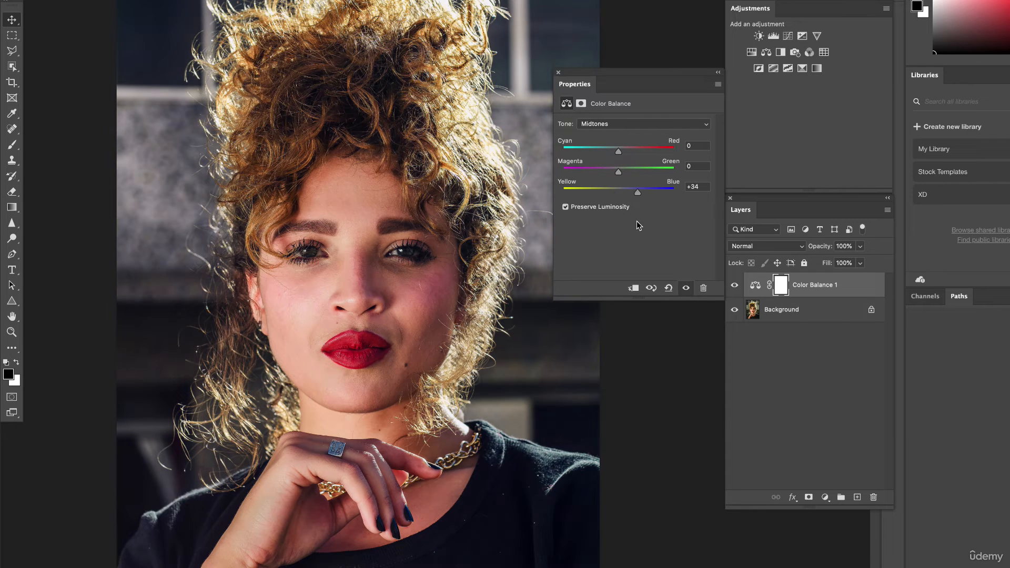
Step: Set the yellow-blue balance of the portrait's shadows to +14
{"action": "left_click", "coordinate": [595, 126]}
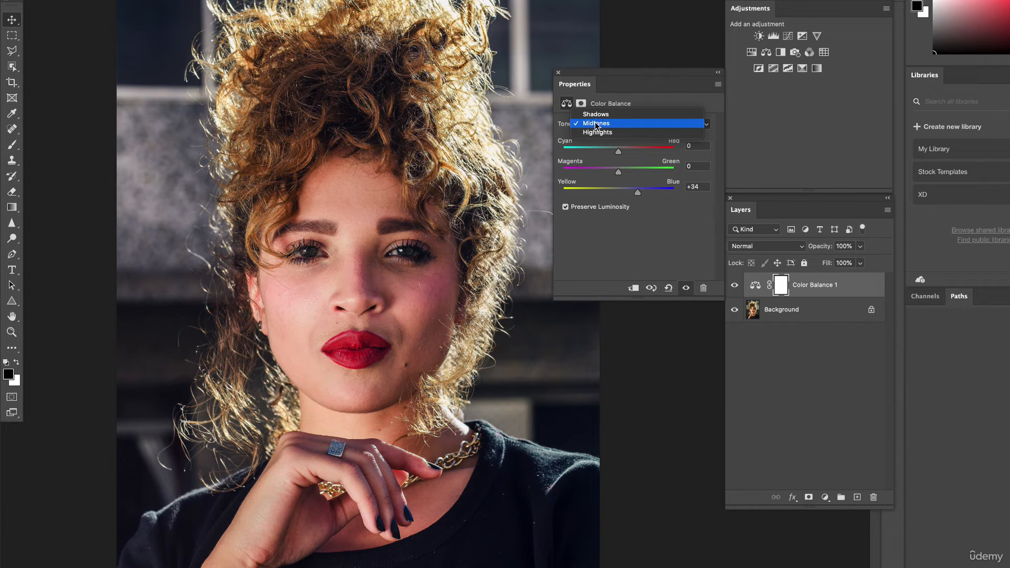
{"action": "left_click", "coordinate": [596, 115]}
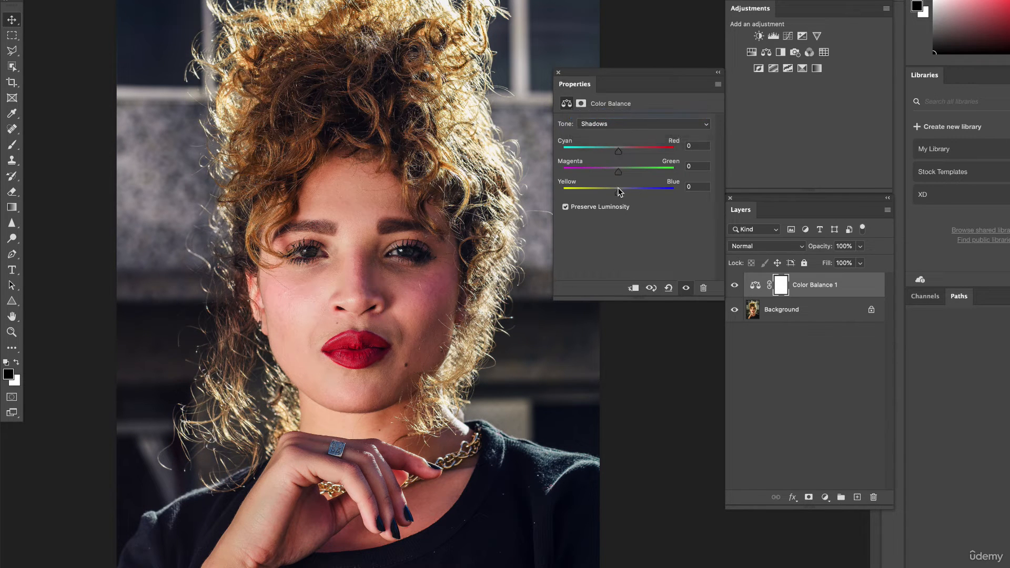
{"action": "left_click_drag", "start_coordinate": [619, 195], "coordinate": [626, 195]}
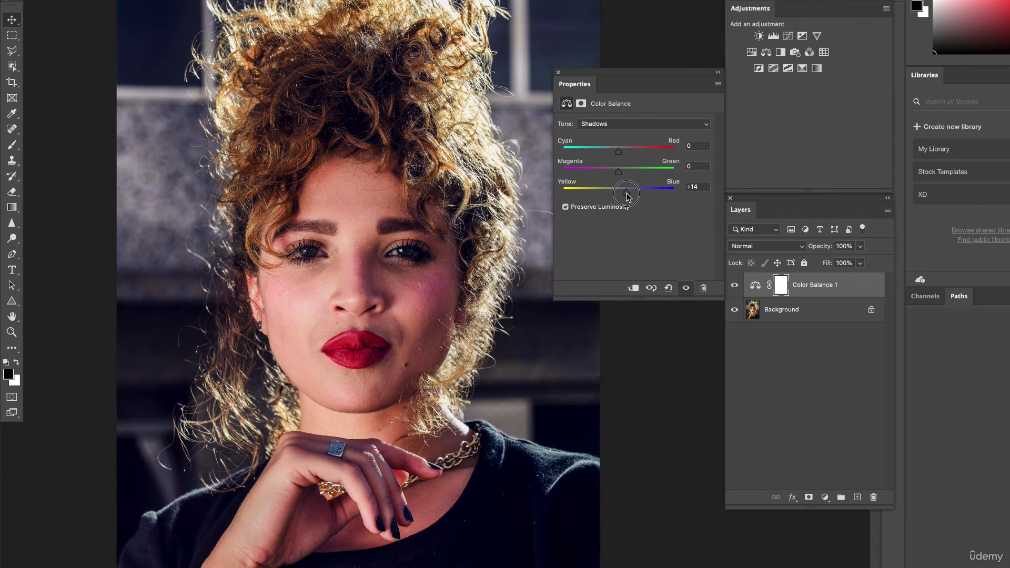
Step: Shift the portrait's highlights slightly towards blue, and set the midtones' magenta-green balance to -5 after trying +30
{"action": "left_click", "coordinate": [597, 123]}
{"action": "left_click", "coordinate": [600, 141]}
{"action": "left_click_drag", "start_coordinate": [618, 193], "coordinate": [622, 193]}
{"action": "left_click_drag", "start_coordinate": [619, 171], "coordinate": [636, 175]}
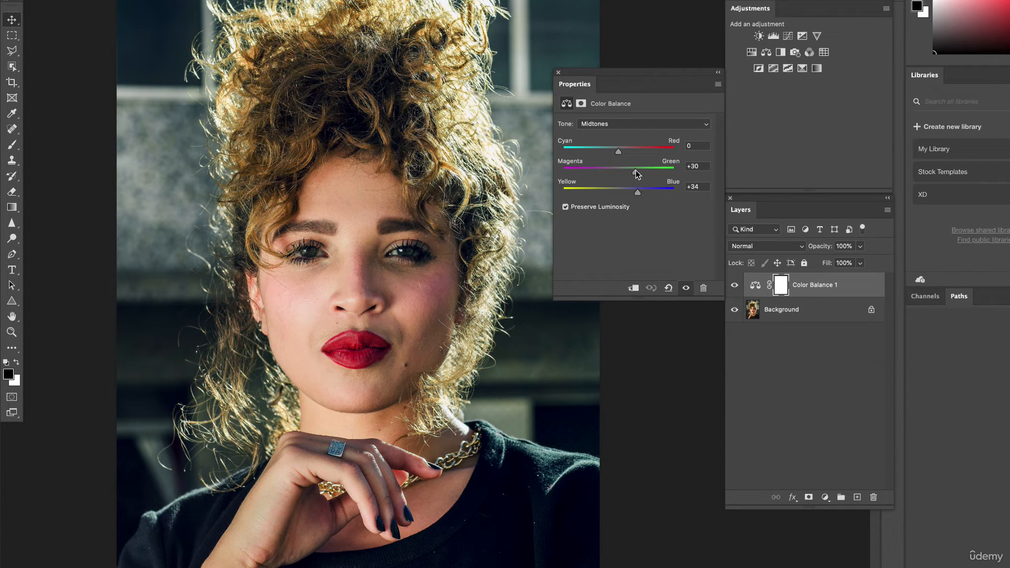
{"action": "left_click_drag", "start_coordinate": [635, 171], "coordinate": [616, 174]}
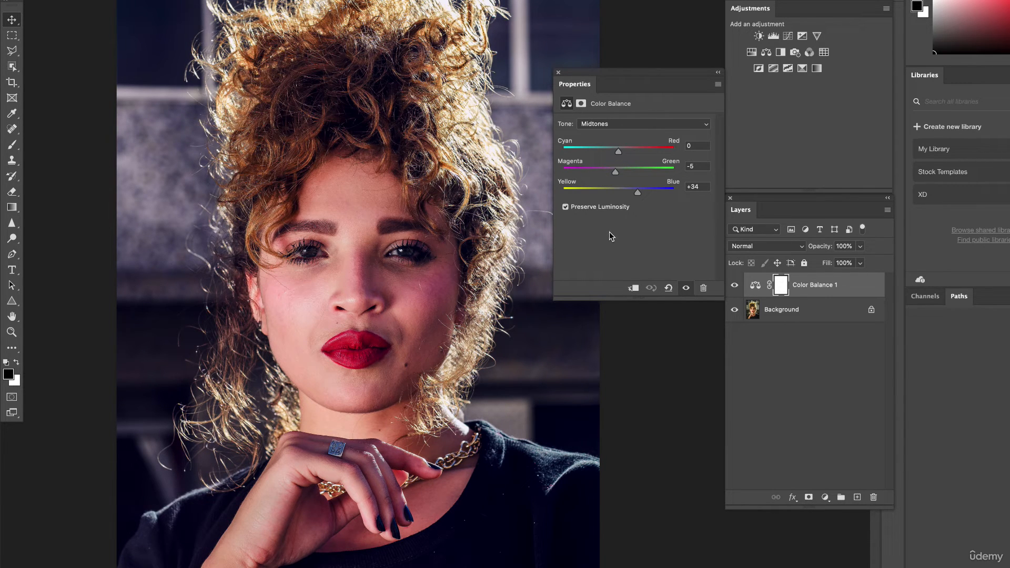
Step: Compare the originally opened portrait with the modified Color Balance version through the document history
{"action": "left_click", "coordinate": [889, 1]}
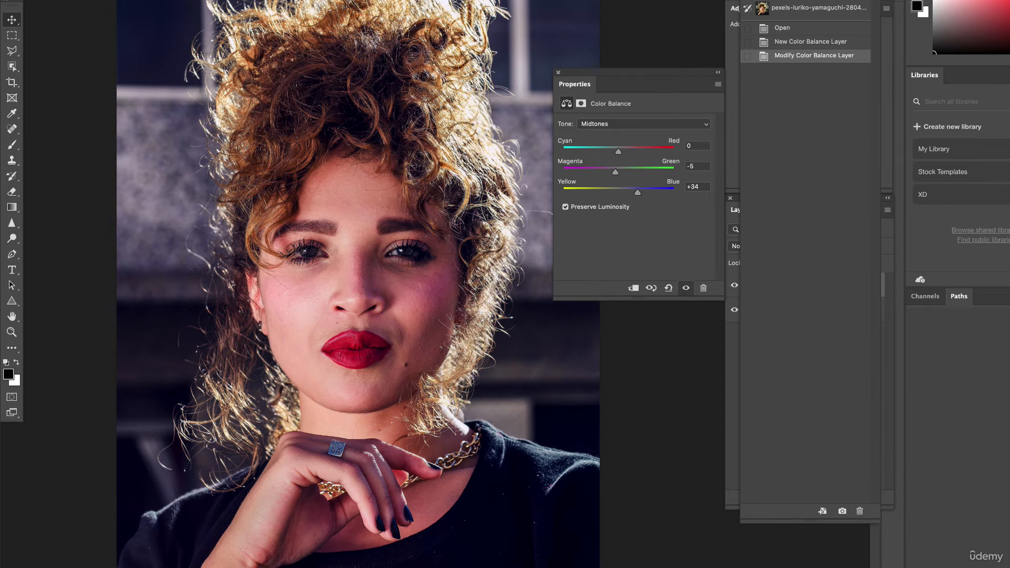
{"action": "left_click", "coordinate": [799, 30]}
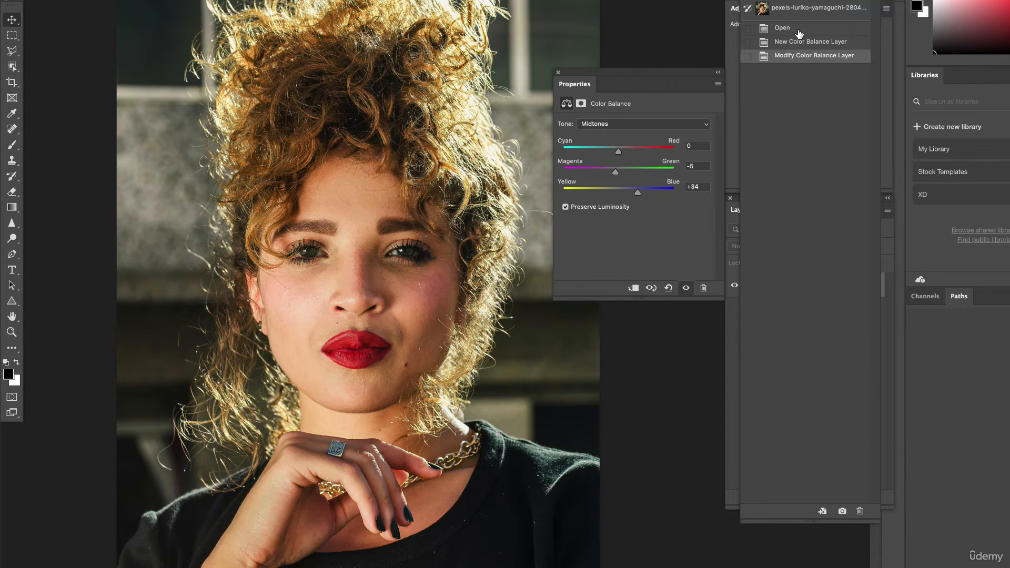
{"action": "left_click", "coordinate": [796, 58]}
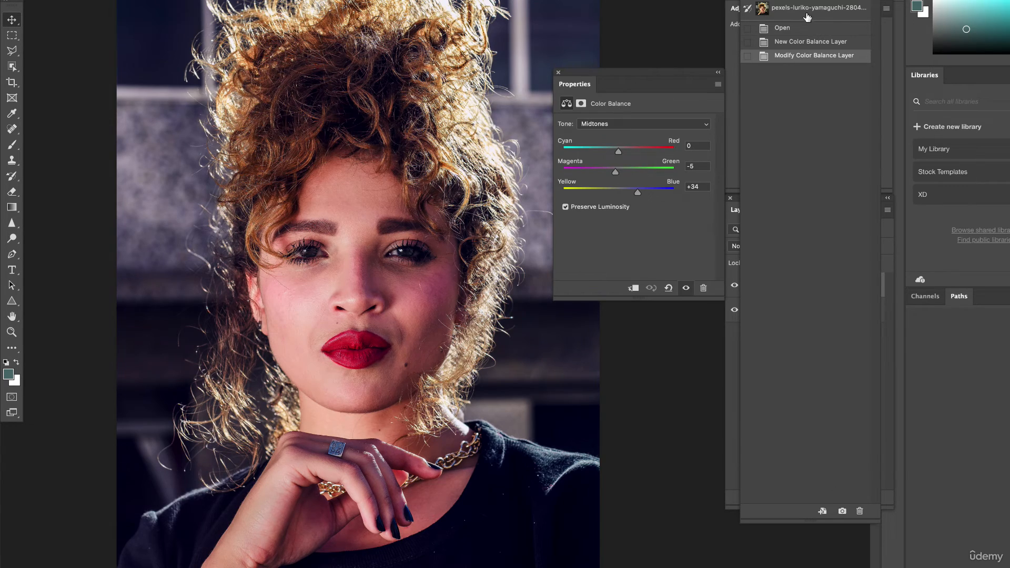
{"action": "left_click", "coordinate": [805, 32]}
{"action": "left_click", "coordinate": [801, 57]}
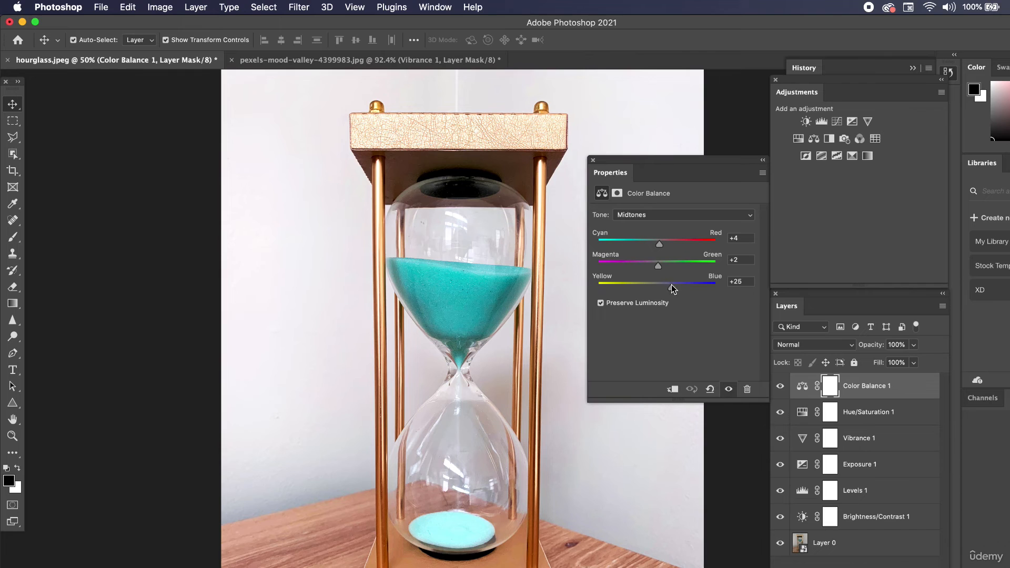
Step: On the hourglass photo, refine the midtones' yellow-blue balance and set the highlights' yellow-blue balance to +2 after trying +23
{"action": "mouse_move", "coordinate": [678, 286]}
{"action": "left_mouse_down"}
{"action": "mouse_move", "coordinate": [650, 293]}
{"action": "mouse_move", "coordinate": [671, 290]}
{"action": "left_mouse_up"}
{"action": "left_click", "coordinate": [636, 215]}
{"action": "left_click", "coordinate": [636, 225]}
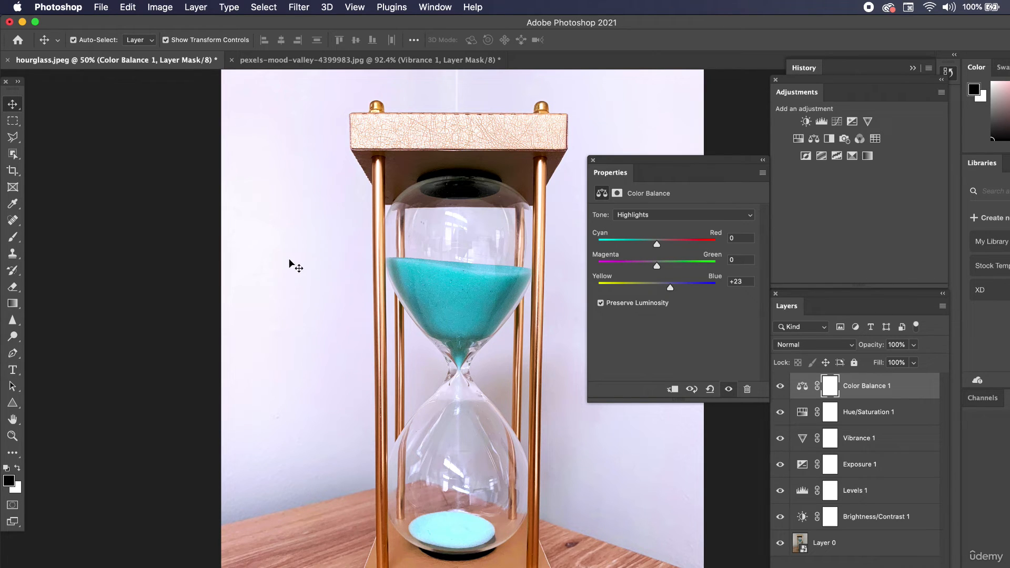
{"action": "left_click_drag", "start_coordinate": [670, 288], "coordinate": [658, 288]}
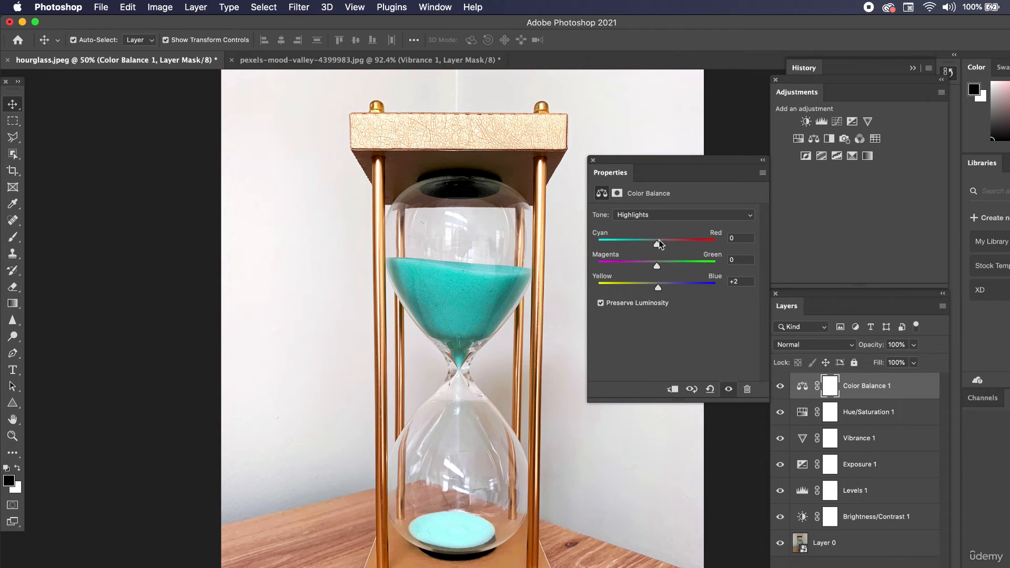
Step: Try a yellow-blue balance of +61 in the hourglass photo's shadows and set it to +8
{"action": "left_click", "coordinate": [657, 214]}
{"action": "left_click", "coordinate": [657, 194]}
{"action": "left_click_drag", "start_coordinate": [665, 287], "coordinate": [695, 295]}
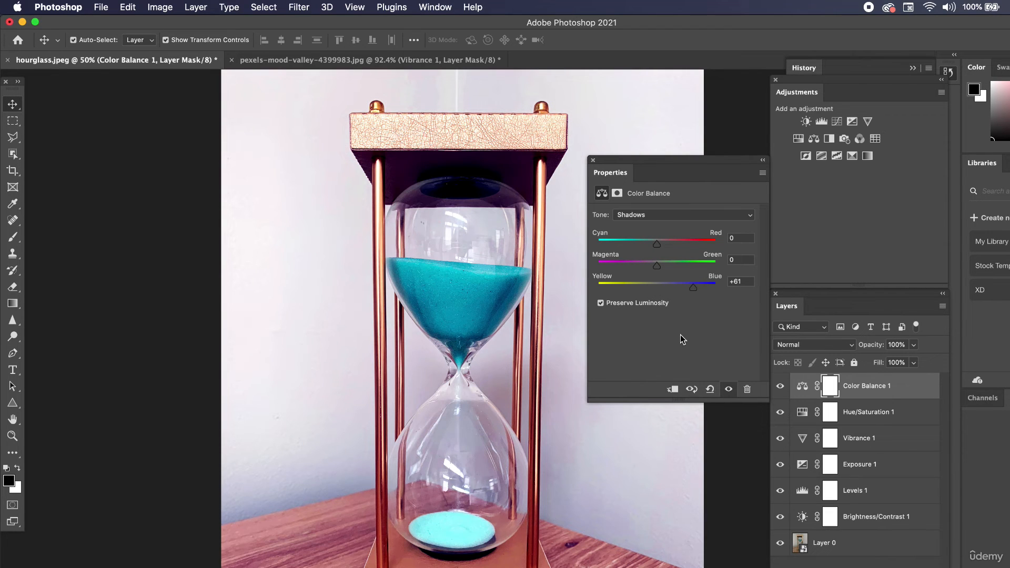
{"action": "left_click", "coordinate": [661, 285]}
{"action": "left_click_drag", "start_coordinate": [660, 288], "coordinate": [662, 287]}
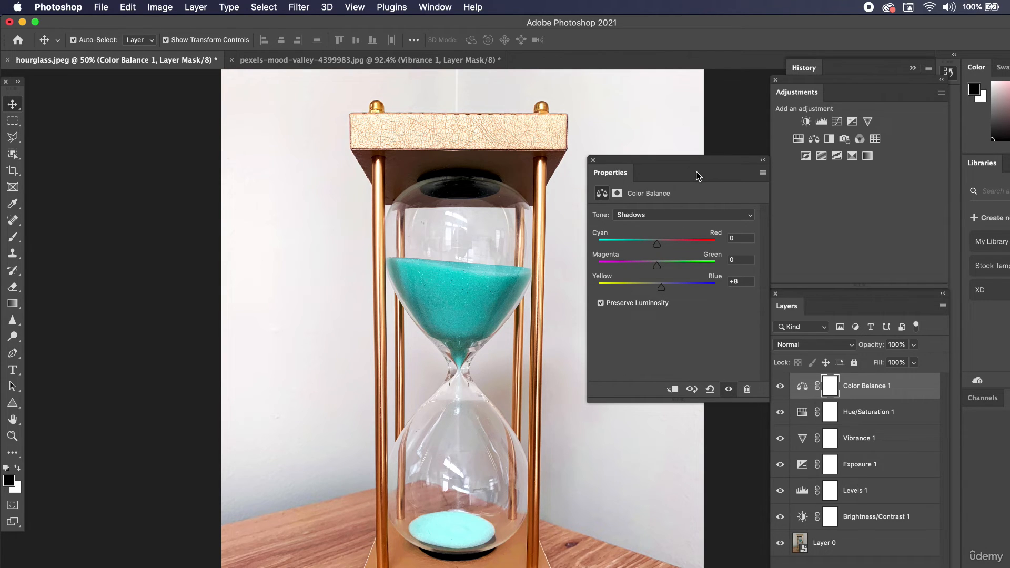
Step: Add a Black & White adjustment layer to the hourglass photo and set its Reds to 54
{"action": "left_click", "coordinate": [829, 139]}
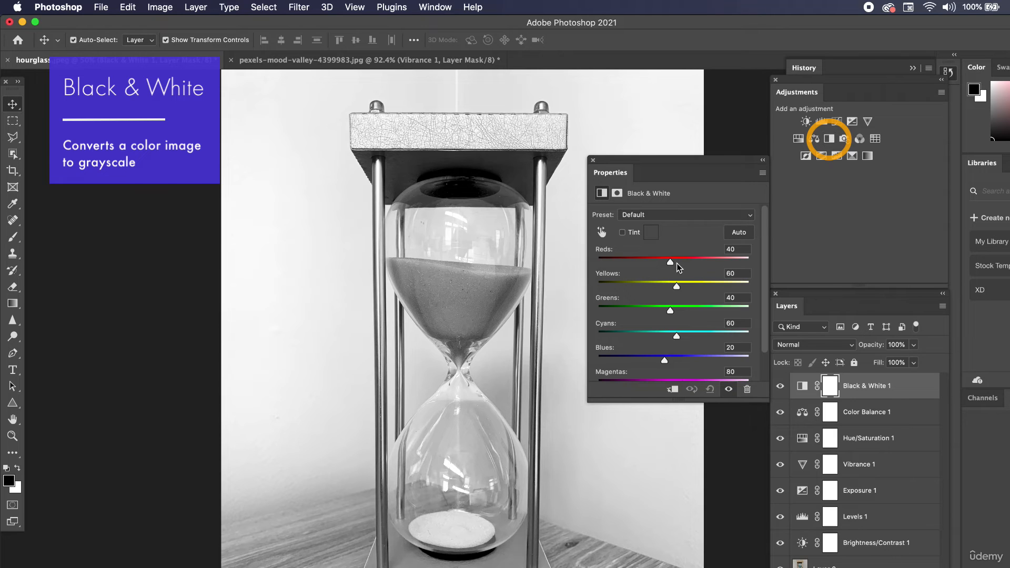
{"action": "scroll", "coordinate": [677, 273], "scroll_direction": "down", "scroll_amount": 2}
{"action": "scroll", "coordinate": [676, 281], "scroll_direction": "up", "scroll_amount": 2}
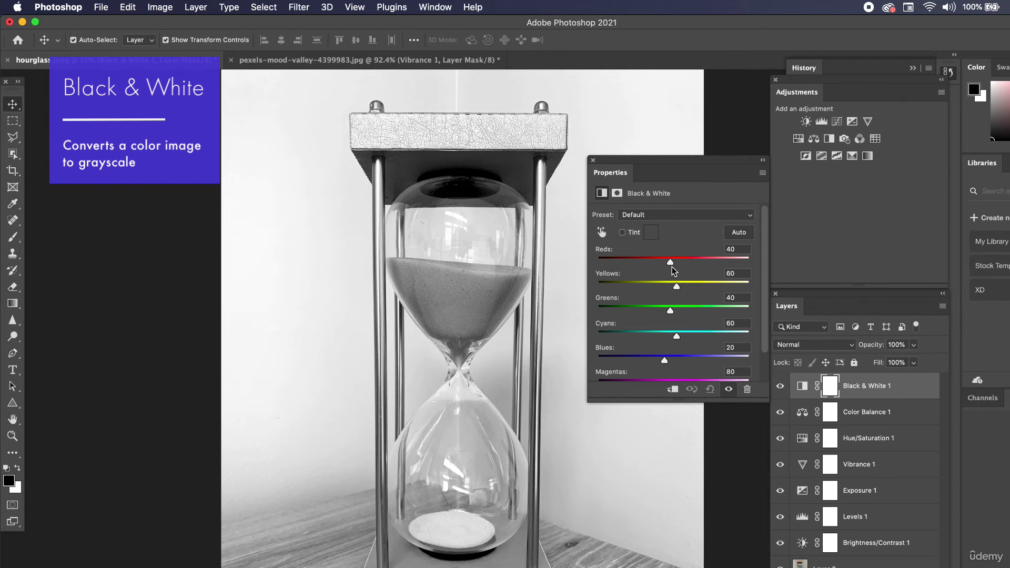
{"action": "left_click_drag", "start_coordinate": [670, 262], "coordinate": [674, 261]}
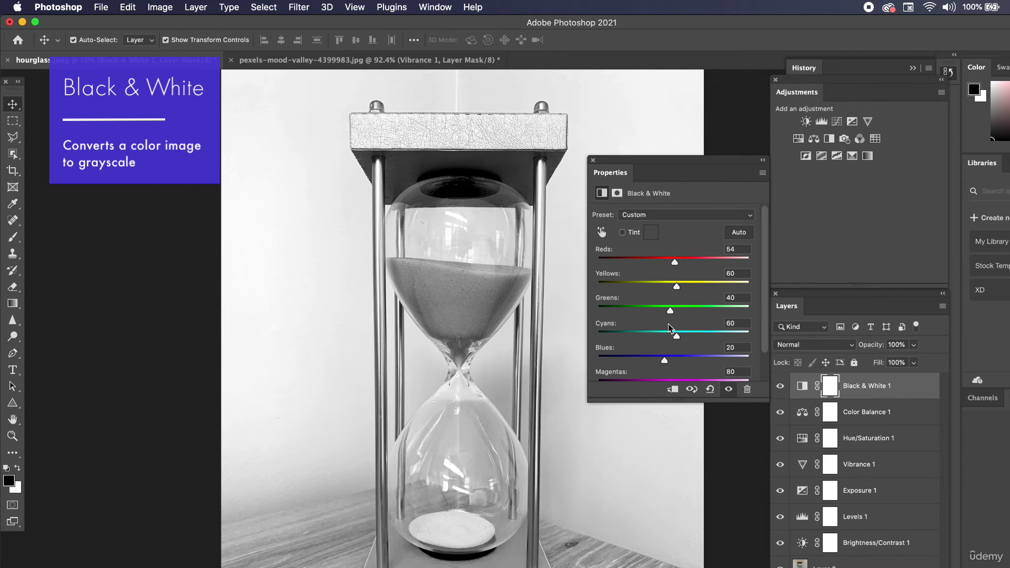
Step: Set the Black & White layer's Reds to 52, Yellows to 39, Cyans to 37 and Magentas to 42
{"action": "scroll", "coordinate": [673, 342], "scroll_direction": "down", "scroll_amount": 2}
{"action": "scroll", "coordinate": [670, 340], "scroll_direction": "up", "scroll_amount": 2}
{"action": "left_click_drag", "start_coordinate": [673, 262], "coordinate": [674, 304]}
{"action": "scroll", "coordinate": [671, 315], "scroll_direction": "down", "scroll_amount": 2}
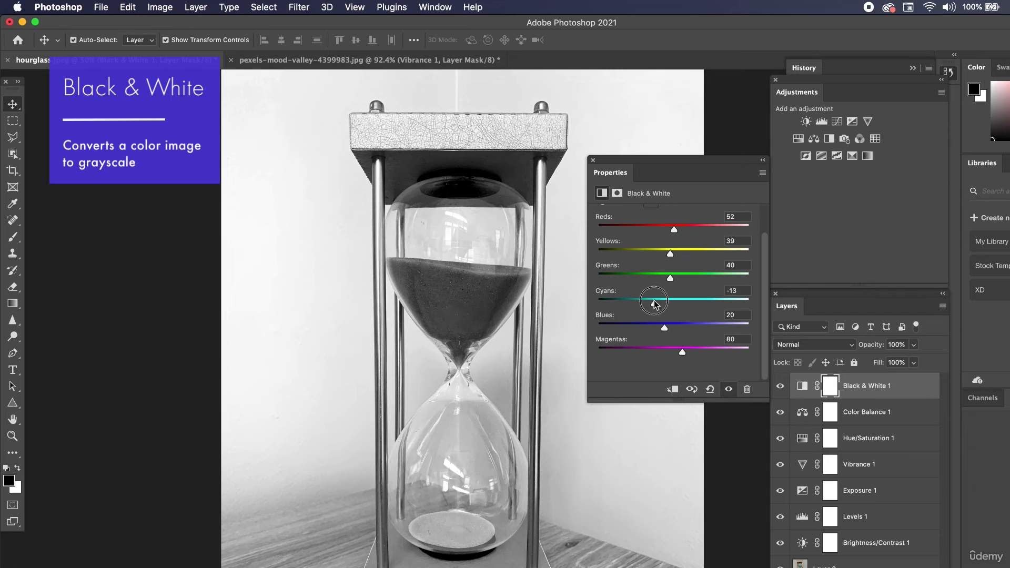
{"action": "left_click_drag", "start_coordinate": [638, 304], "coordinate": [669, 304]}
{"action": "mouse_move", "coordinate": [683, 351]}
{"action": "left_mouse_down"}
{"action": "mouse_move", "coordinate": [721, 350]}
{"action": "mouse_move", "coordinate": [642, 353]}
{"action": "mouse_move", "coordinate": [671, 352]}
{"action": "left_mouse_up"}
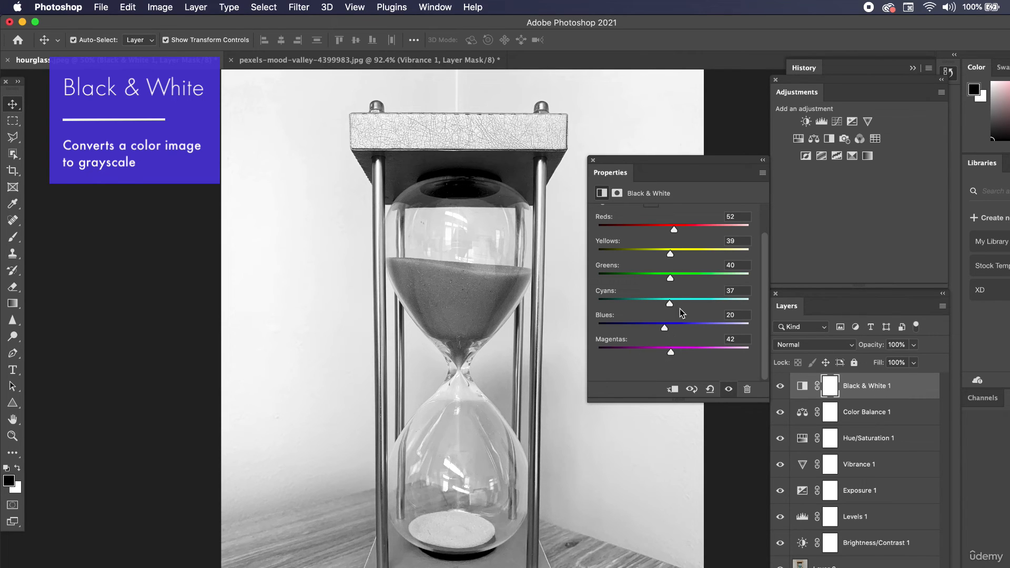
Step: Set the Black & White layer's Reds to 61 and turn on its tint
{"action": "scroll", "coordinate": [683, 313], "scroll_direction": "up", "scroll_amount": 3}
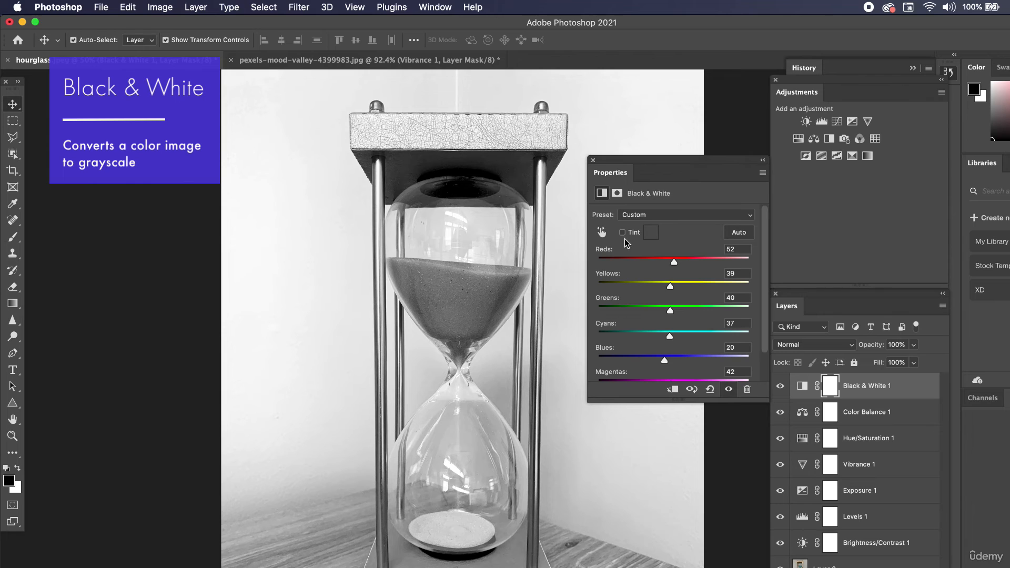
{"action": "mouse_move", "coordinate": [675, 266]}
{"action": "left_mouse_down"}
{"action": "mouse_move", "coordinate": [664, 264]}
{"action": "mouse_move", "coordinate": [678, 268]}
{"action": "left_mouse_up"}
{"action": "left_click", "coordinate": [623, 233]}
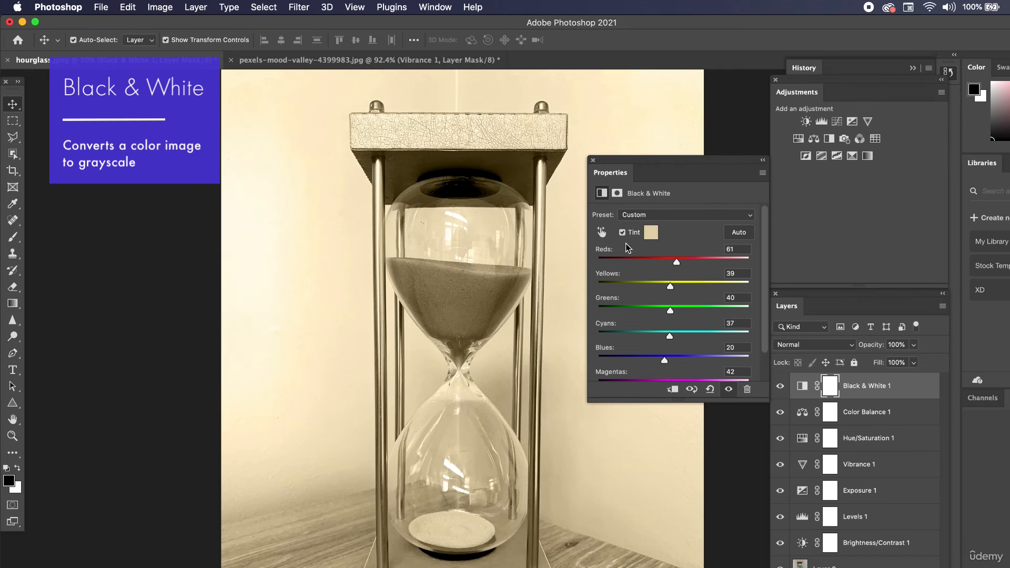
Step: Try orange, blue and pink tint colors on the hourglass photo, discard the color changes and turn the tint off
{"action": "left_click", "coordinate": [651, 233]}
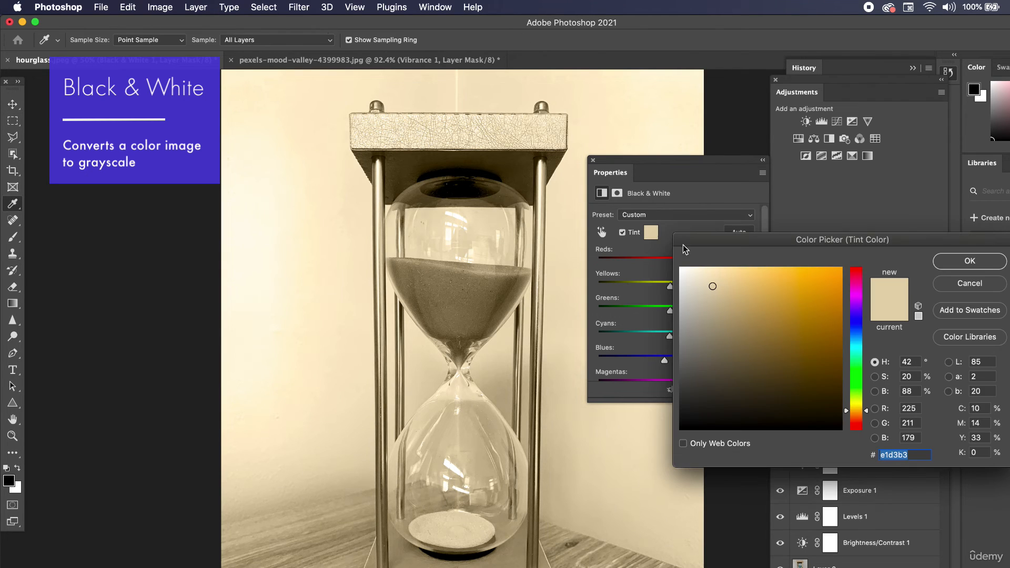
{"action": "left_click", "coordinate": [789, 280]}
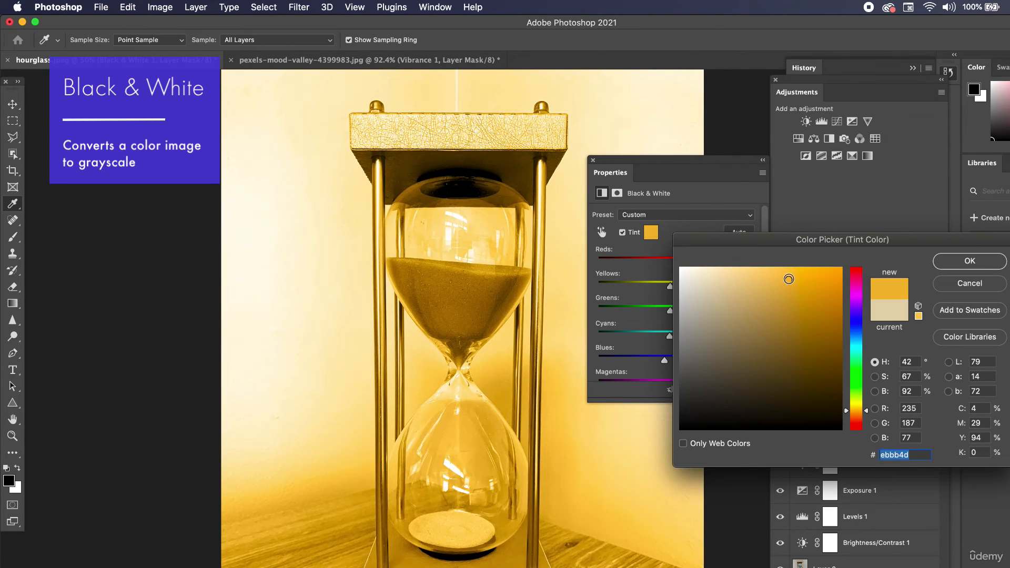
{"action": "left_click", "coordinate": [858, 323]}
{"action": "left_click", "coordinate": [810, 283]}
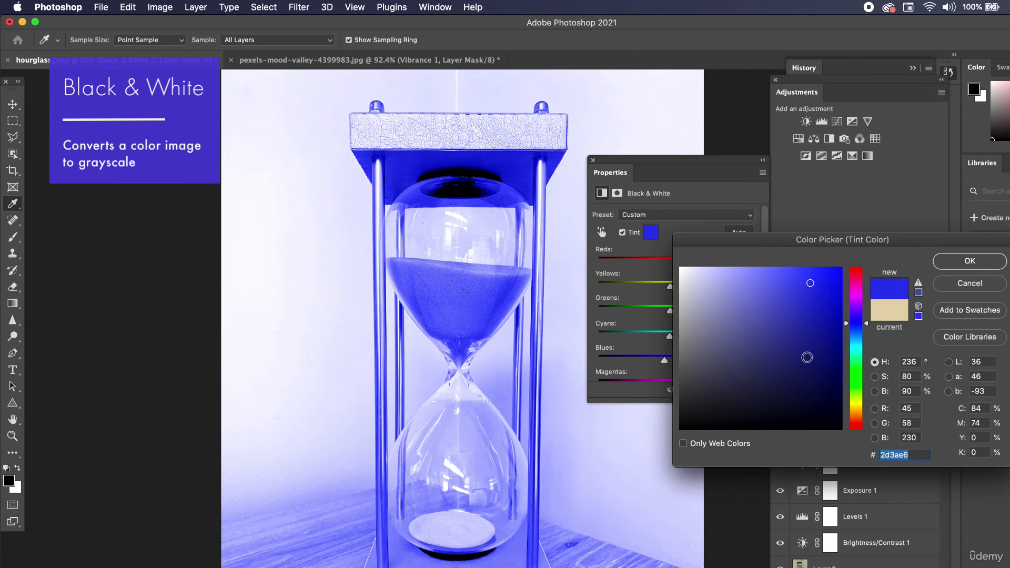
{"action": "left_click", "coordinate": [806, 357]}
{"action": "left_click", "coordinate": [856, 280]}
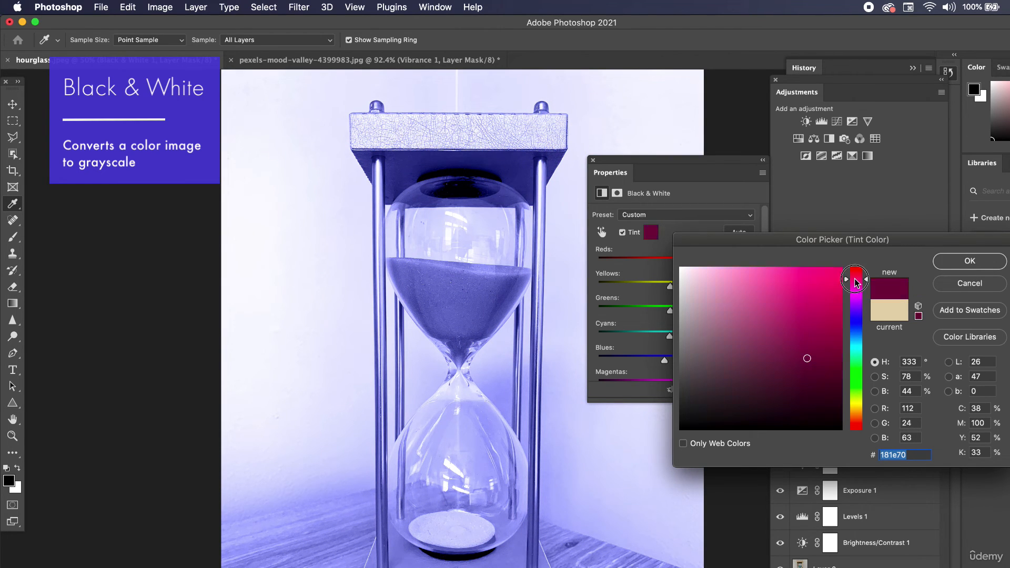
{"action": "left_click", "coordinate": [779, 295]}
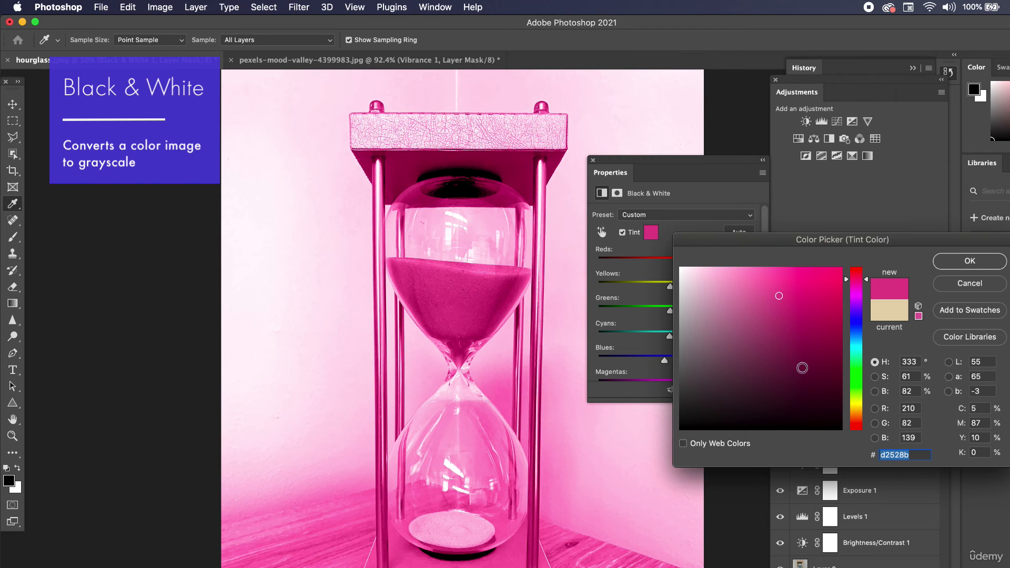
{"action": "left_click", "coordinate": [802, 370]}
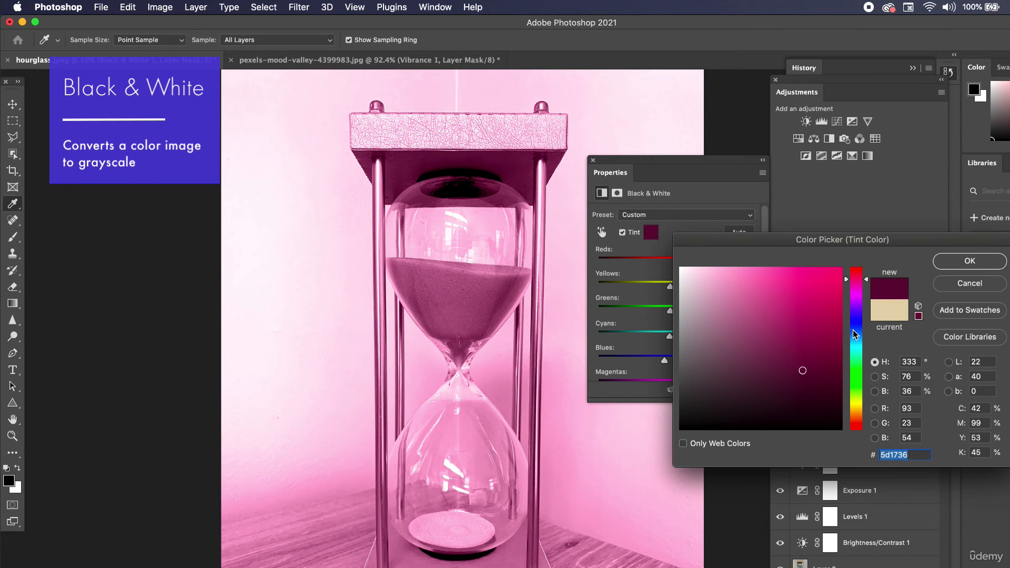
{"action": "key", "text": "Escape"}
{"action": "left_click", "coordinate": [622, 233]}
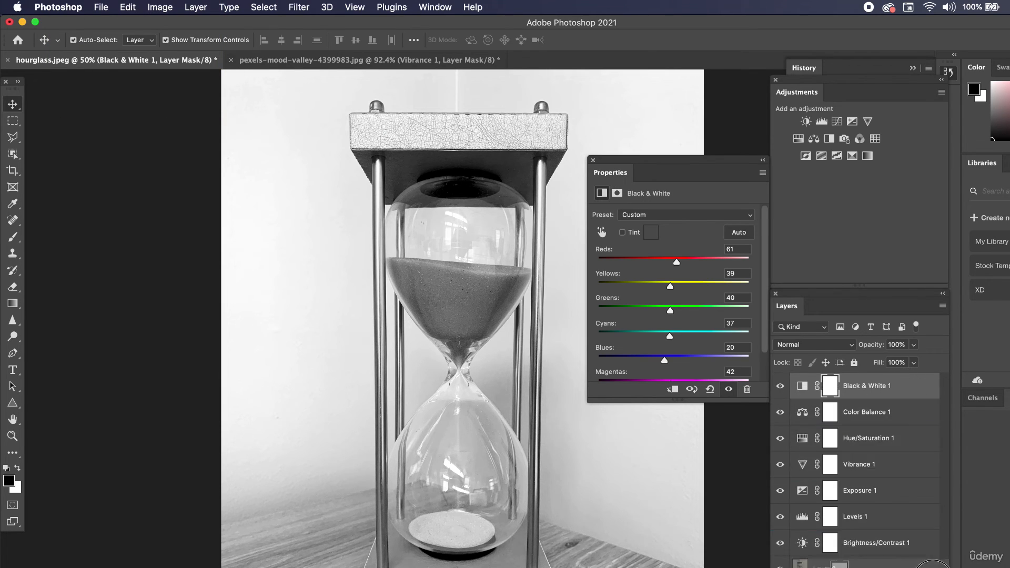
Step: Replace the hourglass photo's Black & White layer with a Photo Filter adjustment layer using Warming Filter (LBA)
{"action": "key", "text": "Delete"}
{"action": "left_click", "coordinate": [844, 139]}
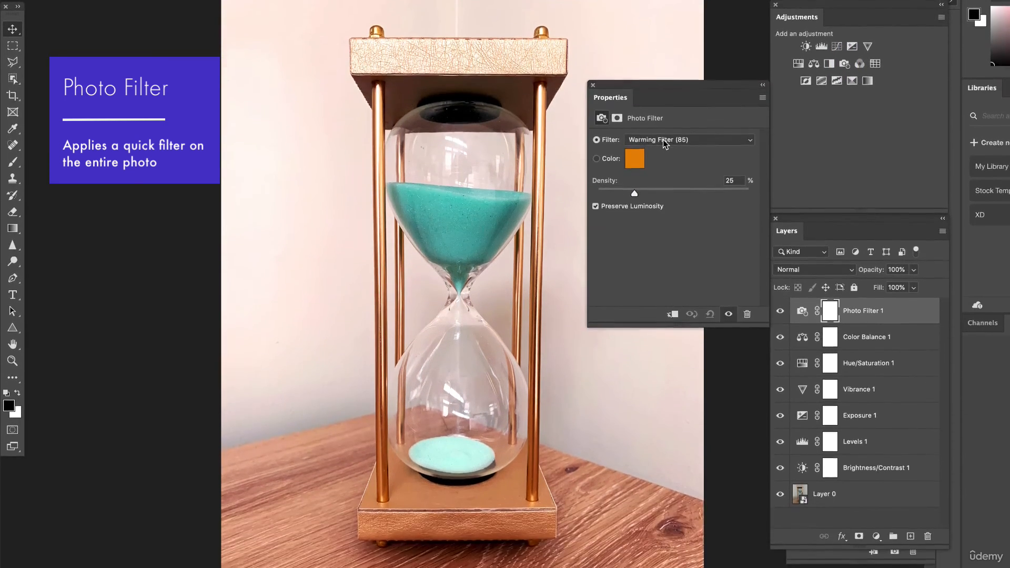
{"action": "left_click", "coordinate": [664, 196]}
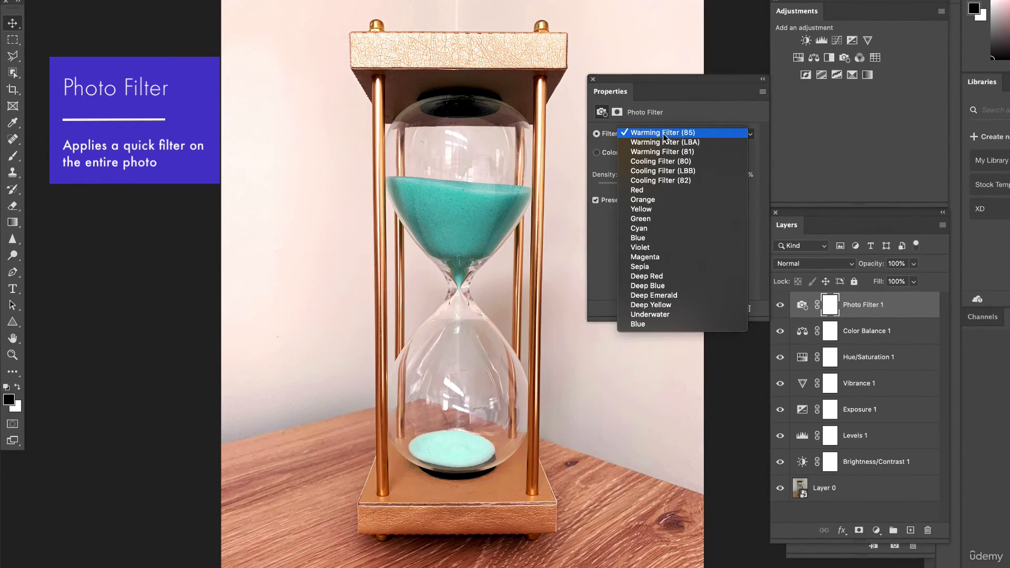
{"action": "left_click", "coordinate": [662, 143]}
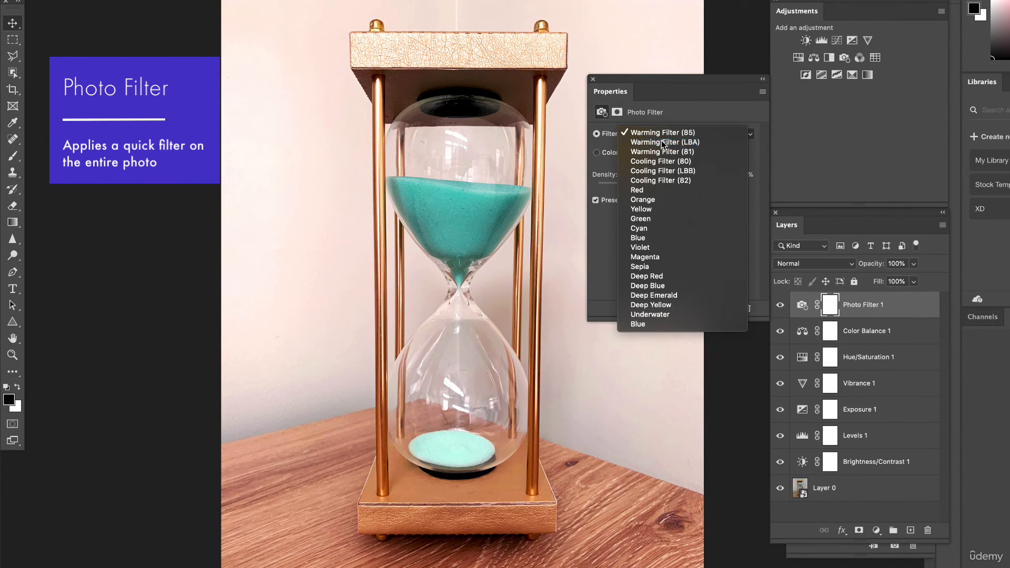
Step: Try Cooling Filter (80) on the hourglass photo, followed by Cooling Filter (82) at 100% density
{"action": "left_click", "coordinate": [663, 138]}
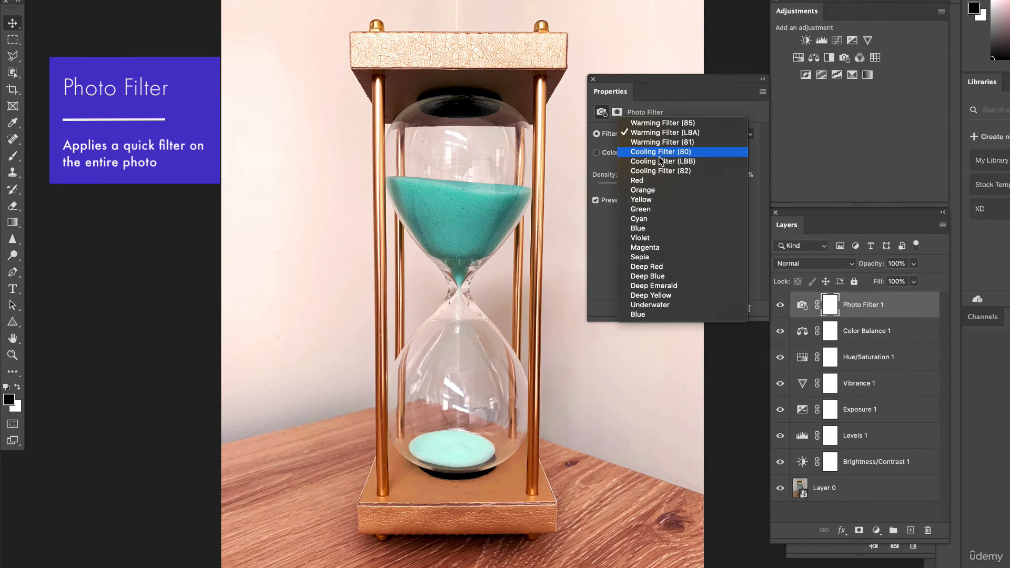
{"action": "left_click", "coordinate": [660, 153]}
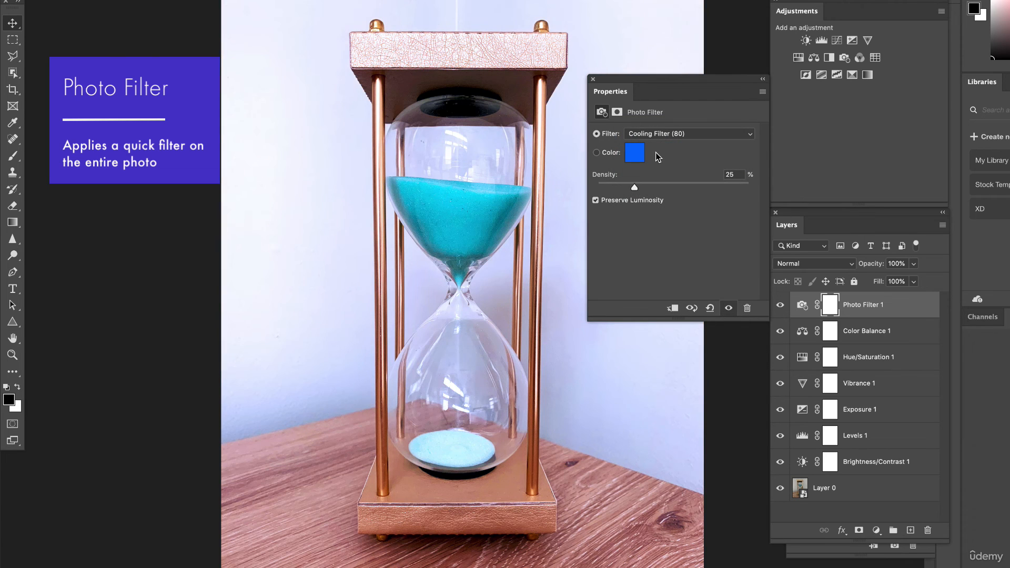
{"action": "left_click", "coordinate": [655, 135]}
{"action": "left_click", "coordinate": [657, 152]}
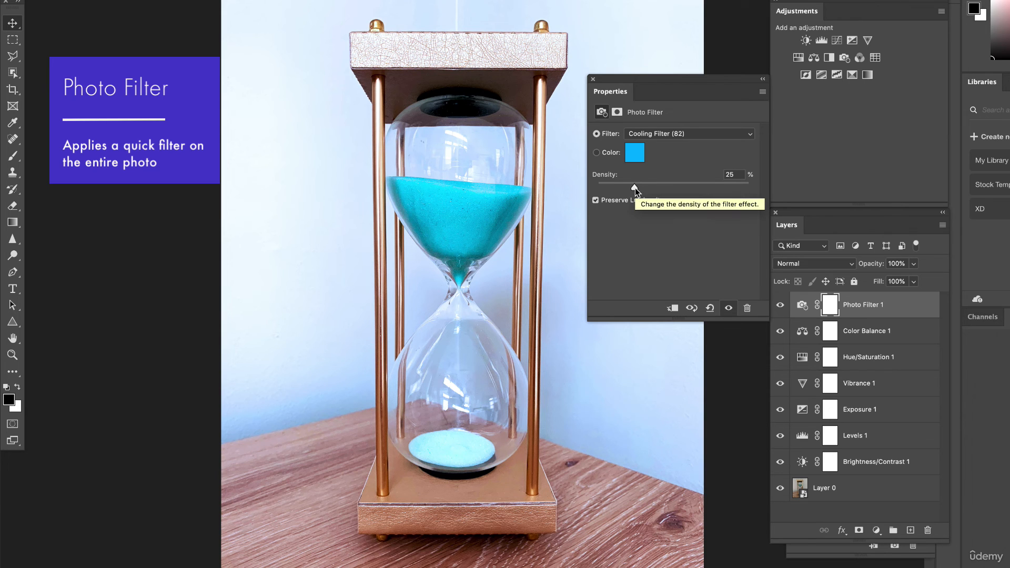
{"action": "left_click_drag", "start_coordinate": [635, 188], "coordinate": [759, 188]}
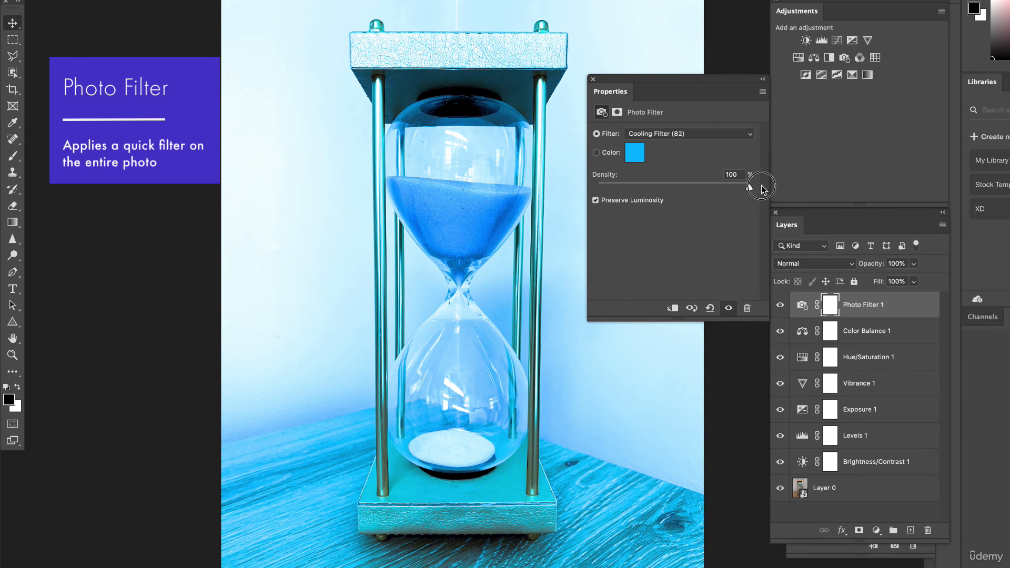
Step: Switch the hourglass photo's Photo Filter to Warming Filter (85) and lower its density
{"action": "left_click", "coordinate": [672, 136]}
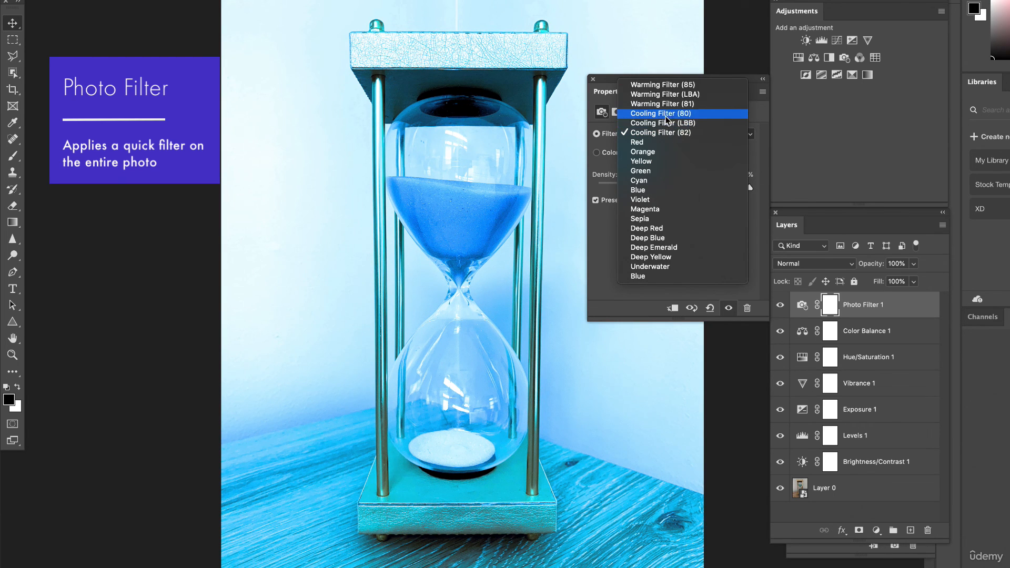
{"action": "left_click", "coordinate": [664, 85]}
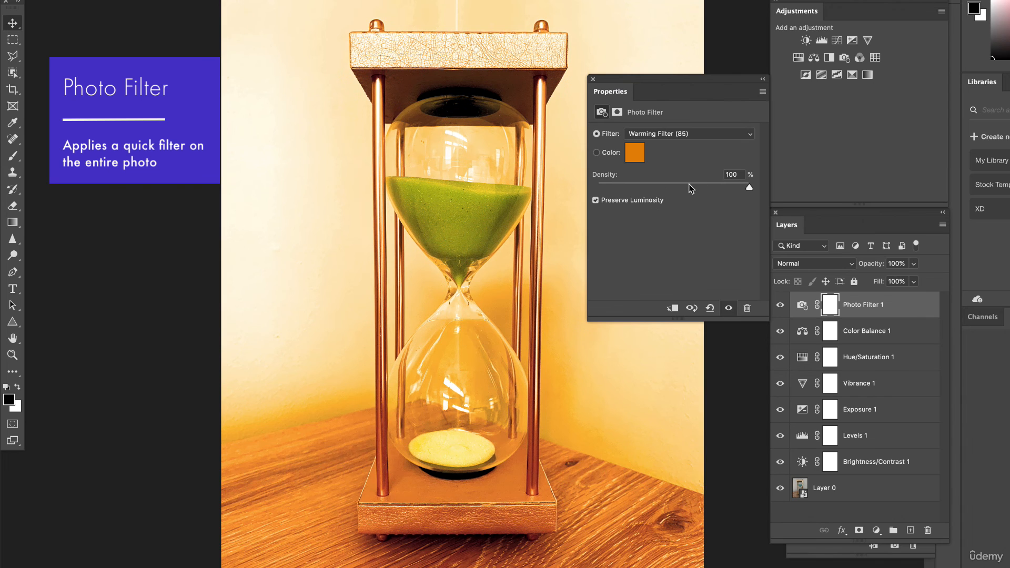
{"action": "left_click_drag", "start_coordinate": [654, 189], "coordinate": [631, 188]}
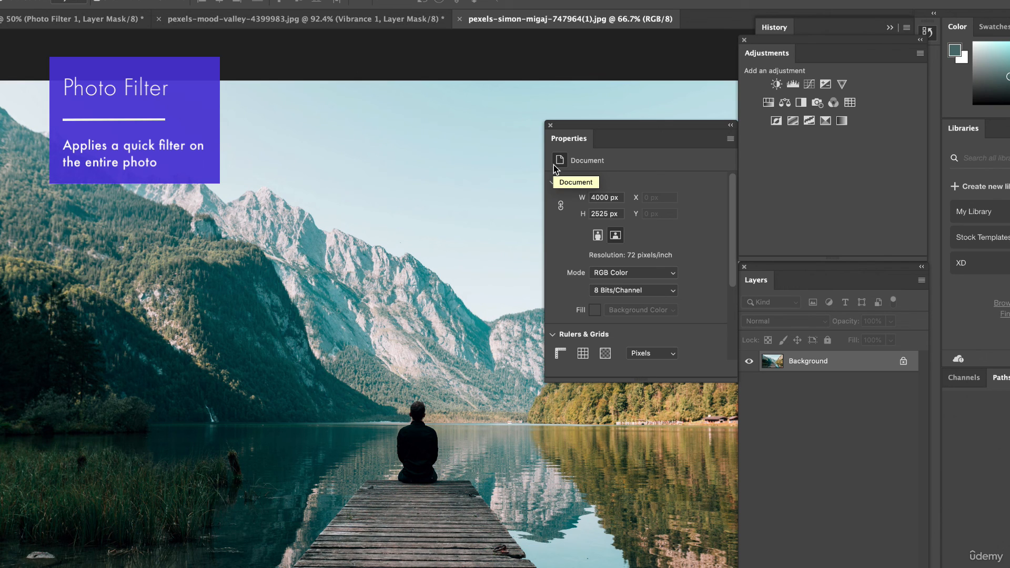
Step: Add a Photo Filter adjustment layer to the lake photo and base it on a custom color instead of a preset filter
{"action": "left_click", "coordinate": [817, 102]}
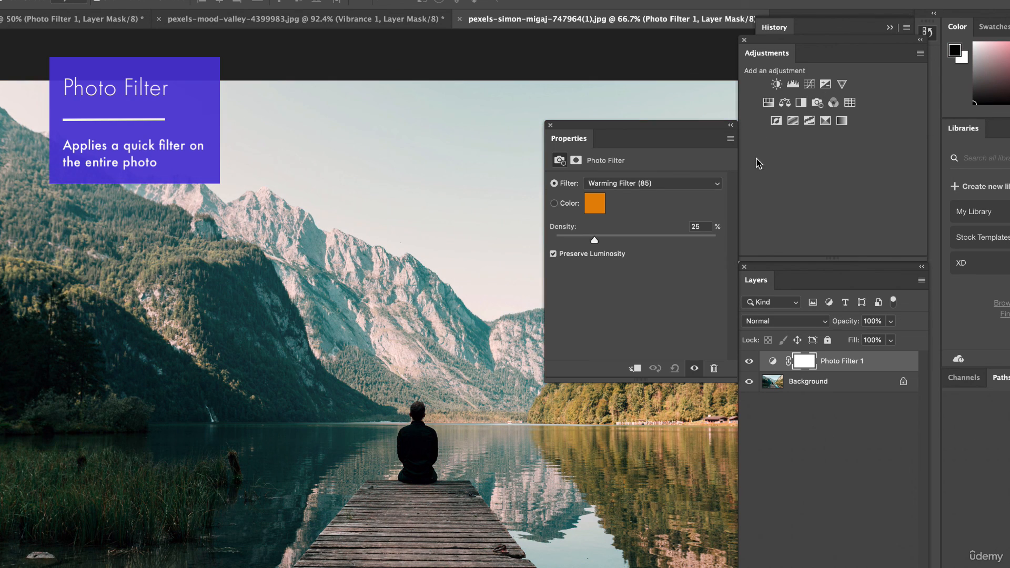
{"action": "left_click", "coordinate": [613, 185]}
{"action": "left_click", "coordinate": [590, 190]}
{"action": "left_click", "coordinate": [554, 204]}
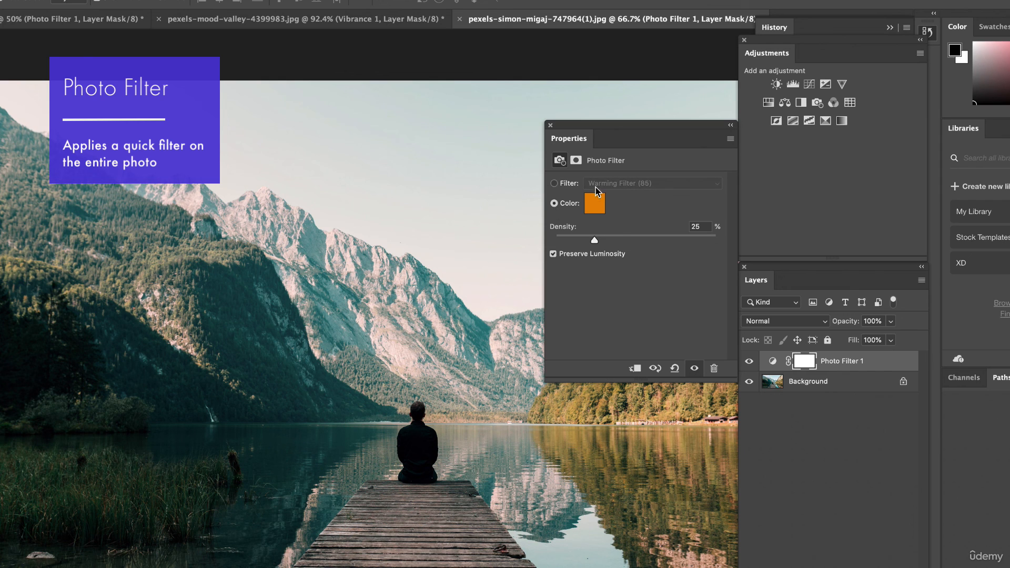
{"action": "left_click", "coordinate": [554, 184]}
{"action": "left_click", "coordinate": [616, 188]}
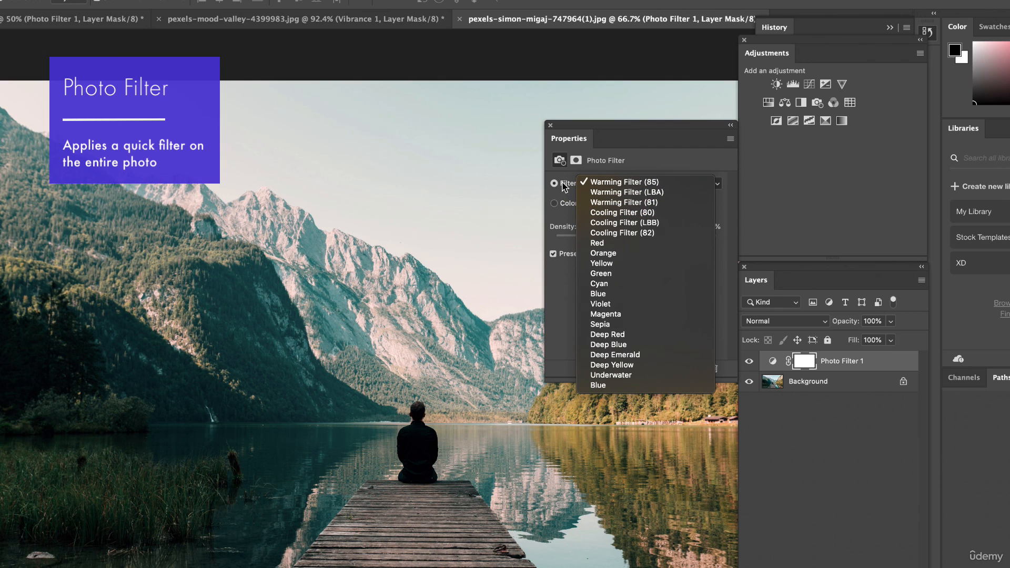
{"action": "left_click", "coordinate": [576, 204]}
{"action": "left_click", "coordinate": [576, 204]}
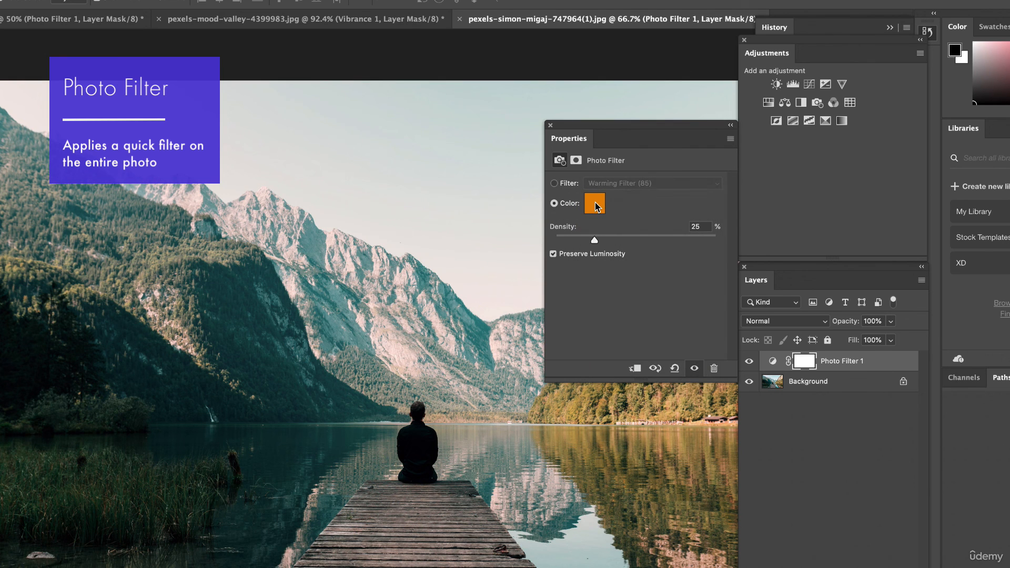
Step: Try the Photo Filter colors b57923 and f5950d on the lake photo and cancel the color change
{"action": "left_click", "coordinate": [595, 202]}
{"action": "left_click", "coordinate": [780, 288]}
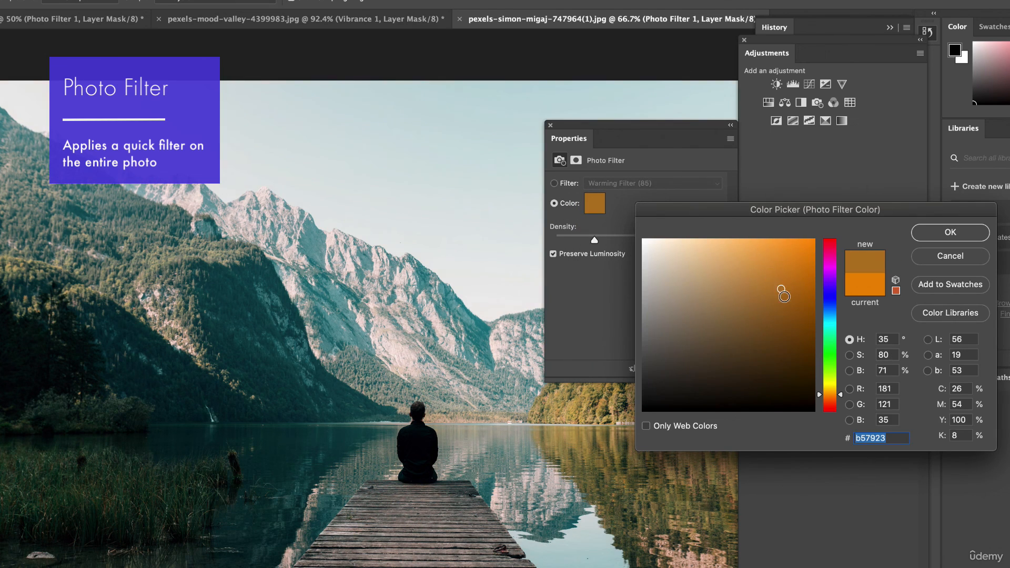
{"action": "left_click_drag", "start_coordinate": [757, 260], "coordinate": [806, 245]}
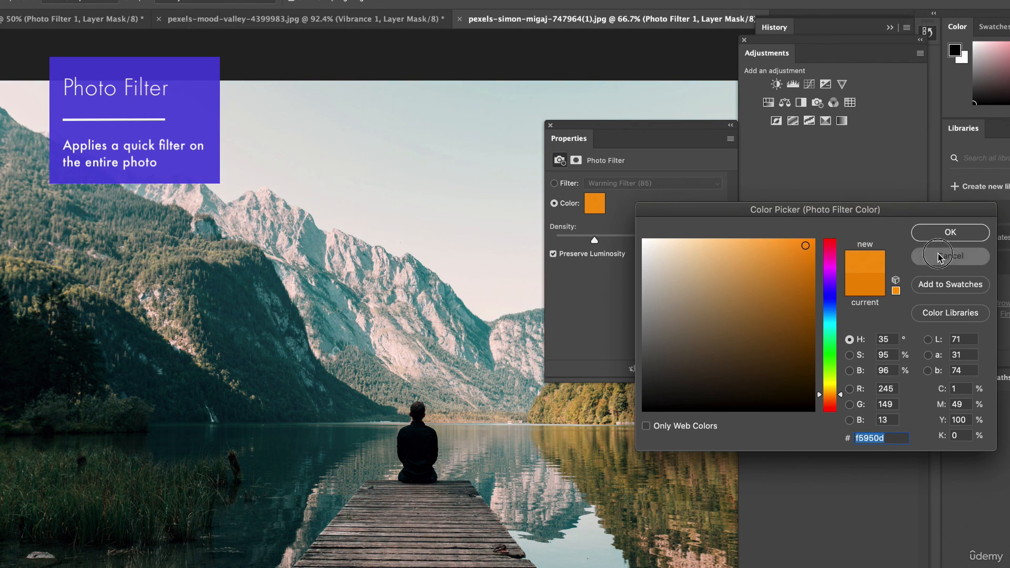
{"action": "left_click", "coordinate": [937, 256]}
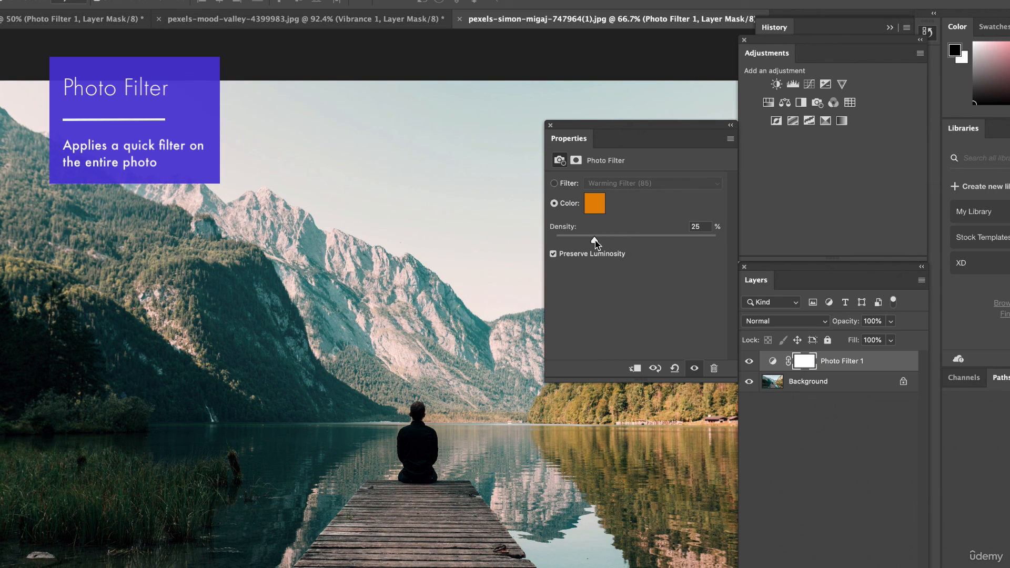
Step: Set the orange Photo Filter's density to 36% and compare the lake photo with the filter hidden and shown
{"action": "left_click", "coordinate": [571, 129]}
{"action": "left_click_drag", "start_coordinate": [571, 128], "coordinate": [665, 221]}
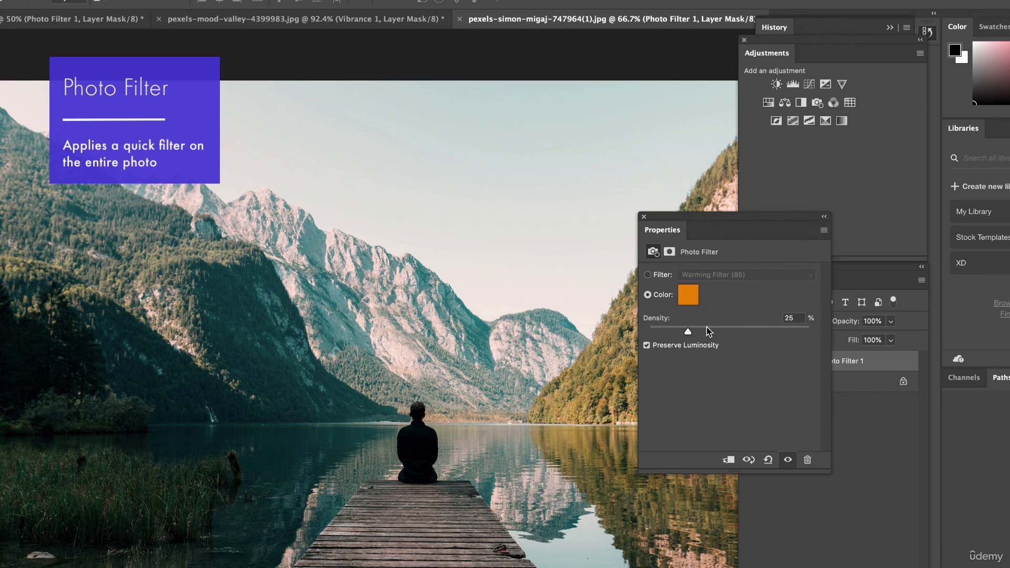
{"action": "left_click", "coordinate": [691, 333]}
{"action": "left_click_drag", "start_coordinate": [723, 332], "coordinate": [709, 330]}
{"action": "left_click_drag", "start_coordinate": [710, 223], "coordinate": [610, 47]}
{"action": "left_click", "coordinate": [749, 362]}
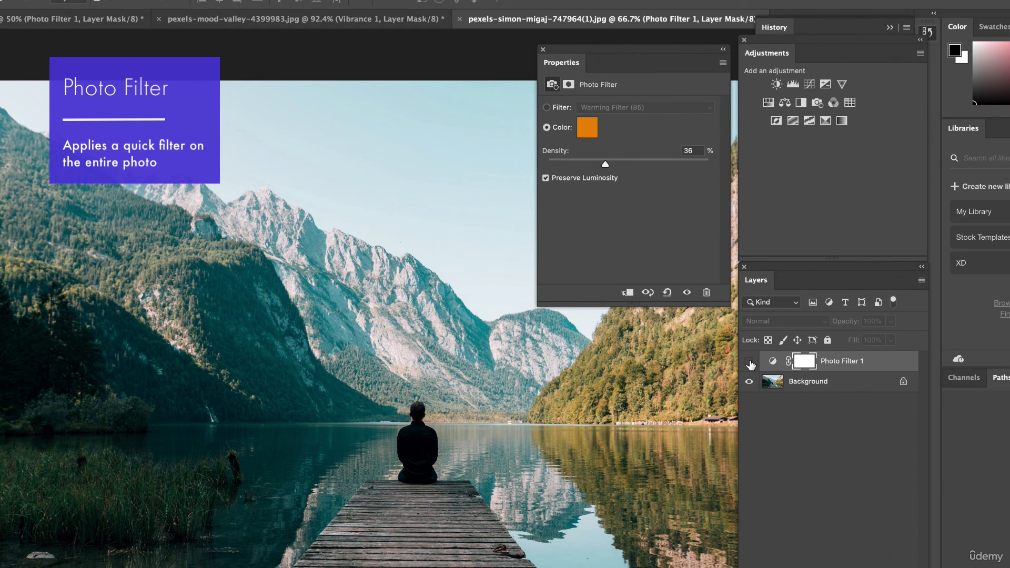
{"action": "left_click", "coordinate": [749, 362]}
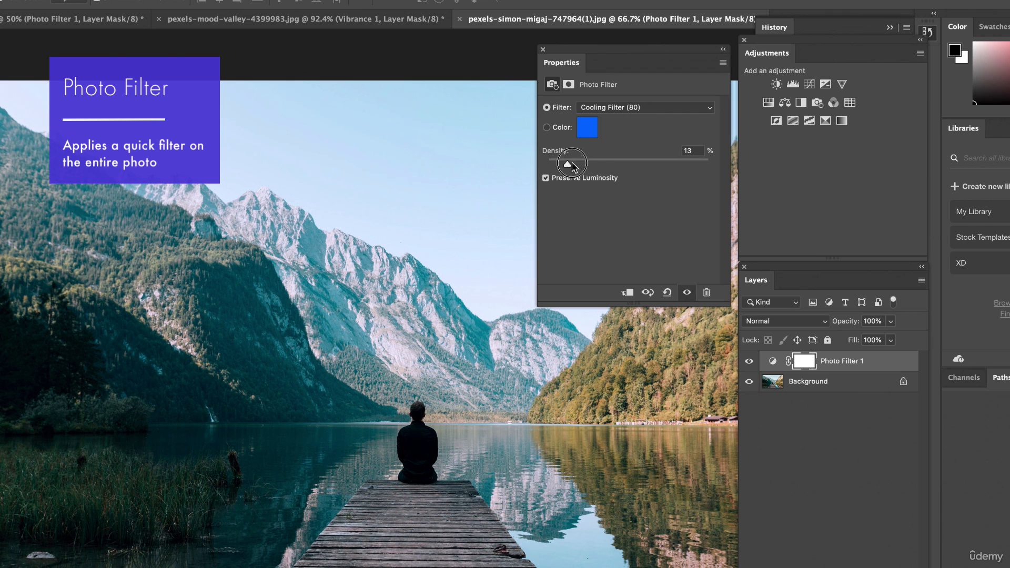
Step: Set the density of the lake photo's Cooling Filter (80) to 14%
{"action": "mouse_move", "coordinate": [572, 166]}
{"action": "left_mouse_down"}
{"action": "mouse_move", "coordinate": [606, 167]}
{"action": "mouse_move", "coordinate": [569, 165]}
{"action": "left_mouse_up"}
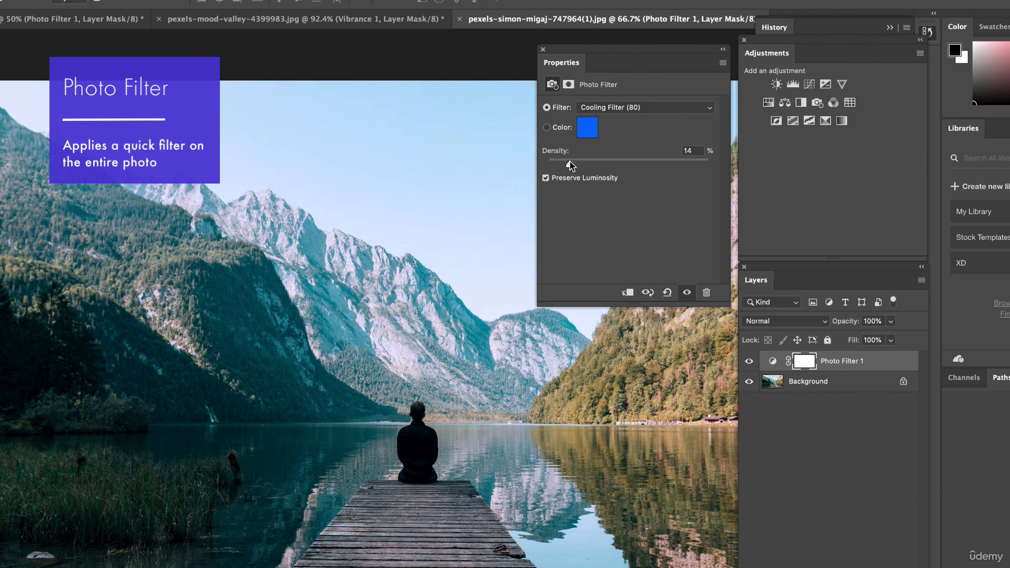